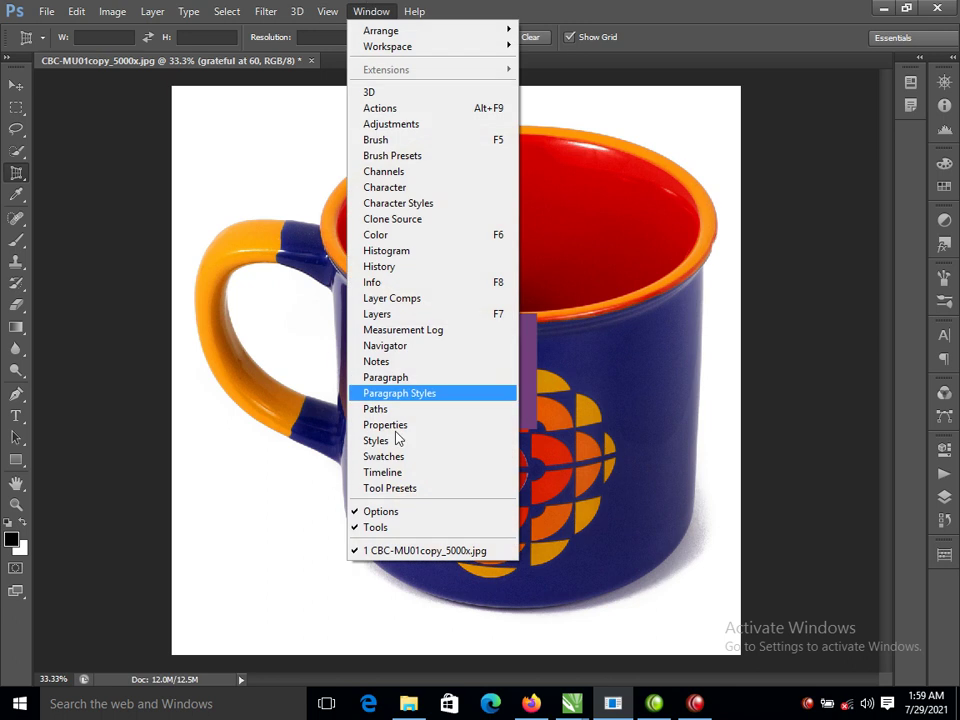
Show the layer list and rasterize the "grateful at 60" layer.
{"action": "left_click", "coordinate": [394, 317]}
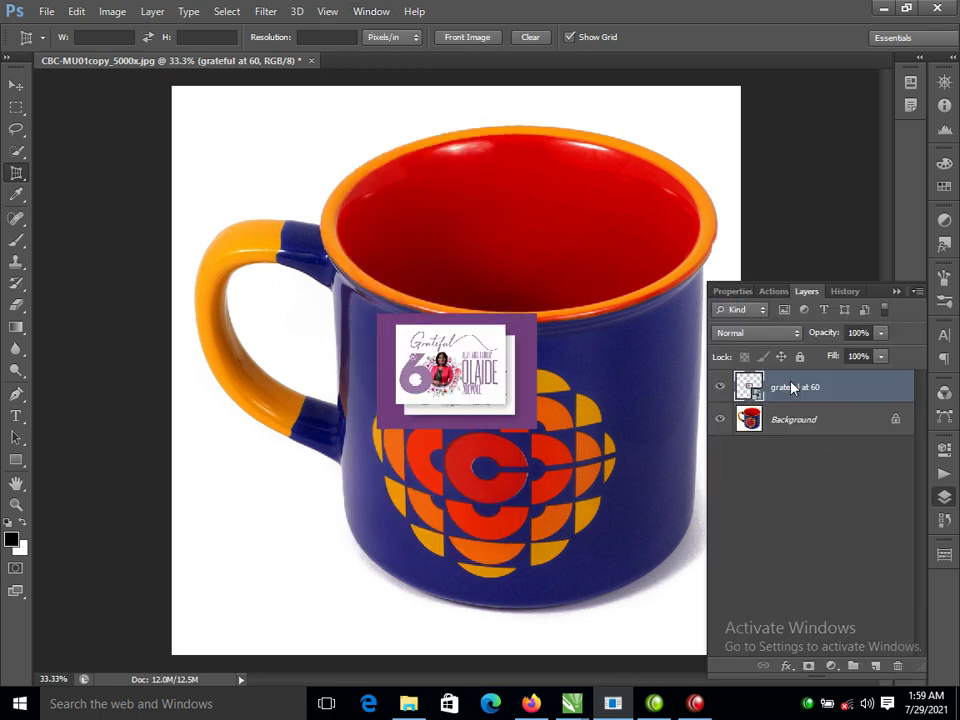
{"action": "right_click", "coordinate": [792, 388]}
{"action": "left_click", "coordinate": [616, 218]}
Scale the "grateful at 60" layer up to about 174% and position it over the front of the mug.
{"action": "left_click", "coordinate": [16, 85]}
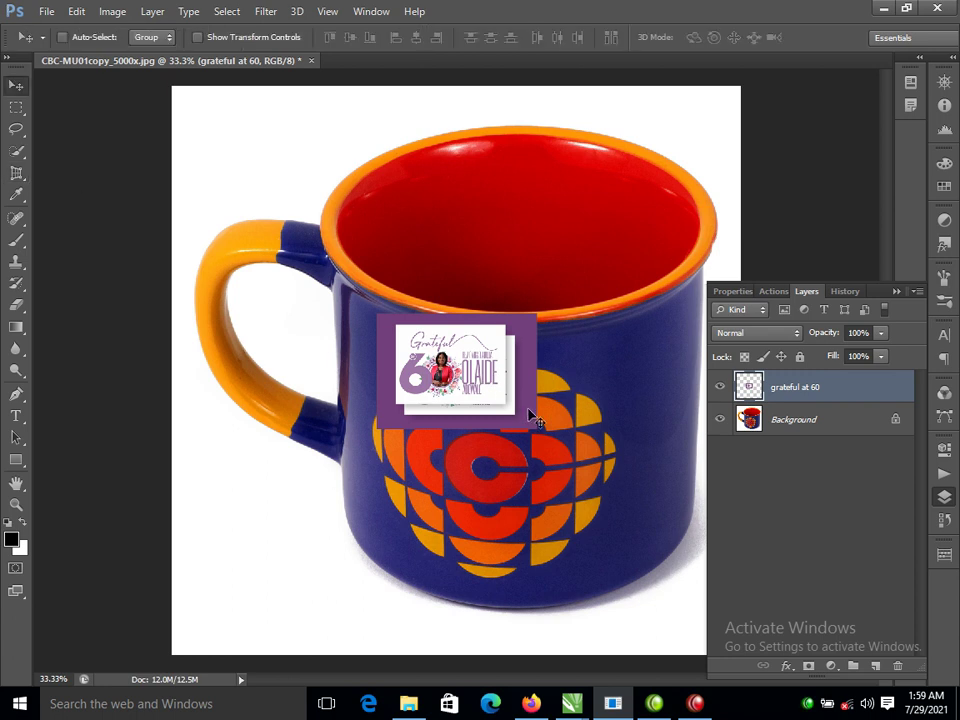
{"action": "key", "text": "ctrl+t"}
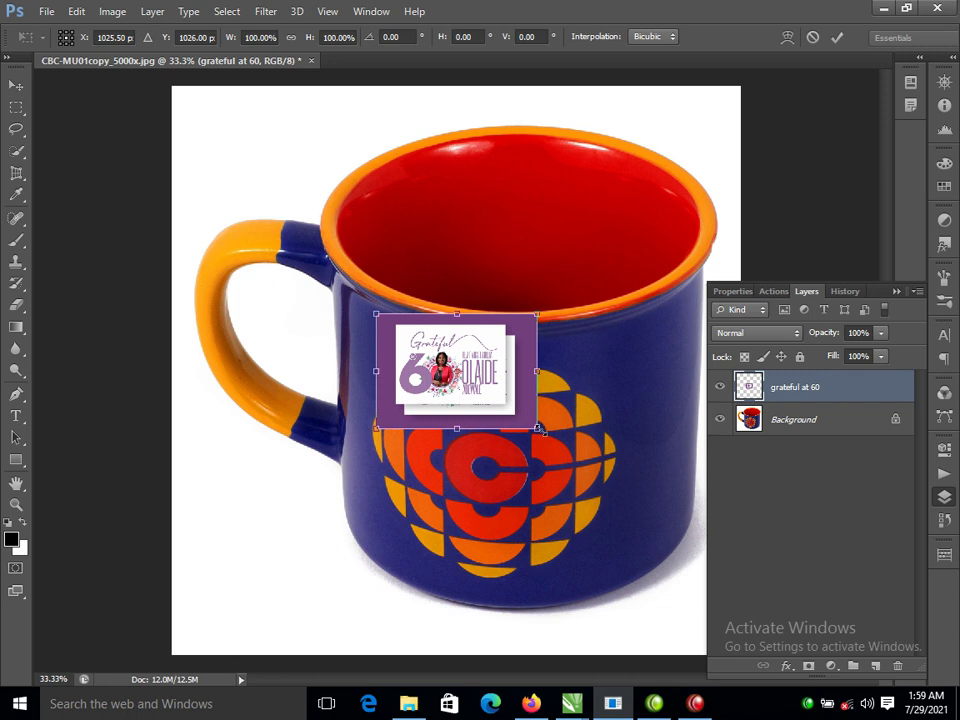
{"action": "left_click_drag", "start_coordinate": [538, 429], "coordinate": [658, 524]}
{"action": "left_click_drag", "start_coordinate": [568, 381], "coordinate": [493, 395]}
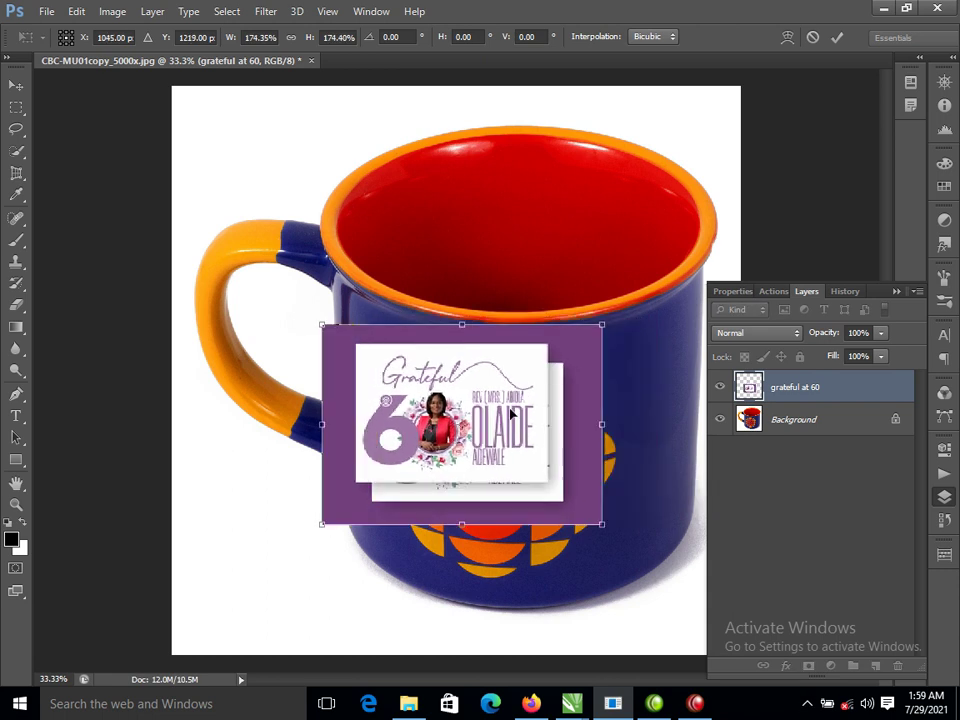
{"action": "key", "text": "Return"}
{"action": "right_click", "coordinate": [437, 378]}
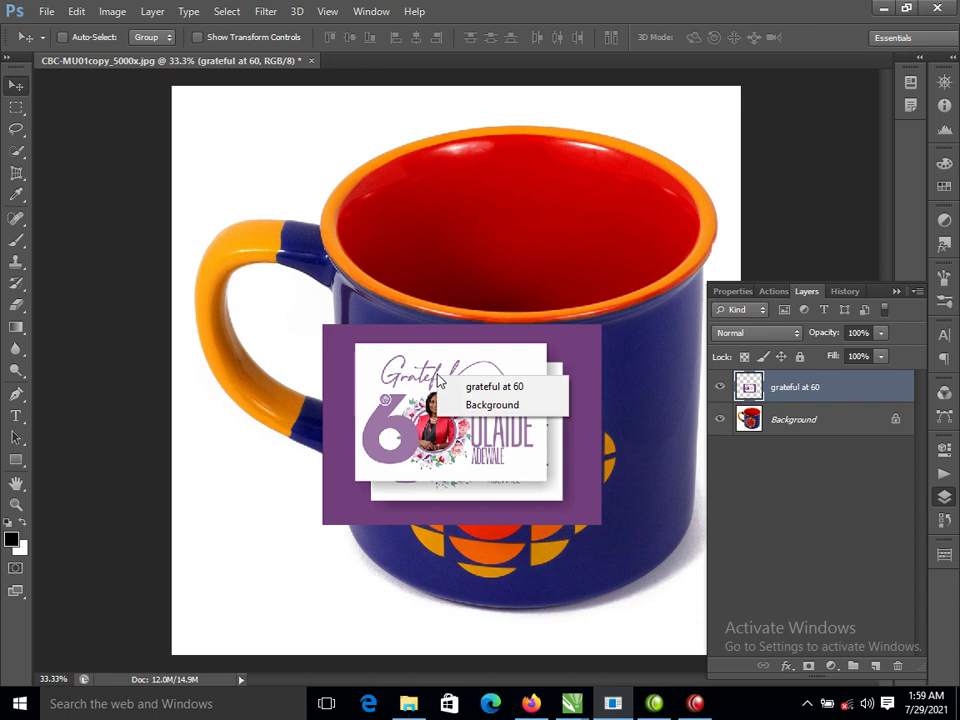
{"action": "left_click", "coordinate": [479, 392]}
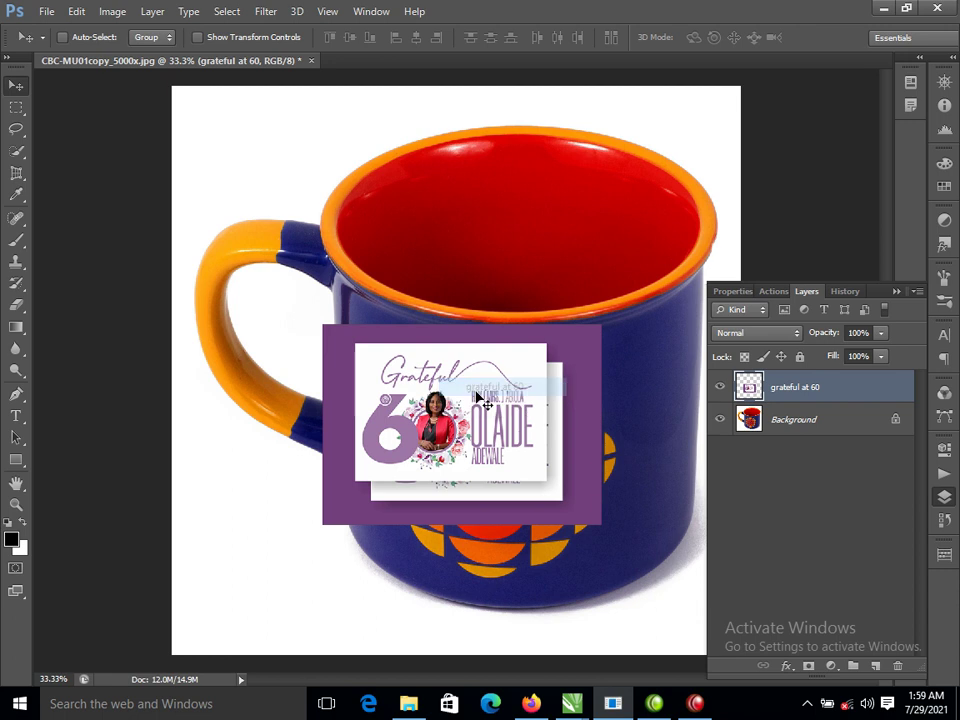
{"action": "left_click_drag", "start_coordinate": [473, 402], "coordinate": [489, 427]}
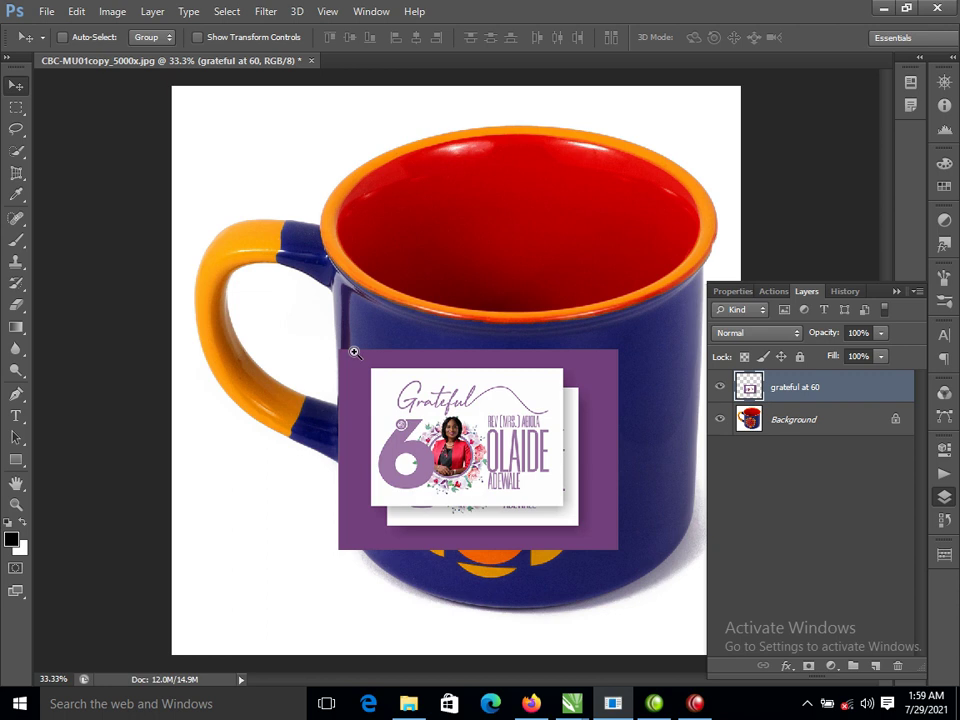
Copy the front white card of the design onto its own layer and delete the "grateful at 60" layer.
{"action": "left_click_drag", "start_coordinate": [354, 349], "coordinate": [668, 565]}
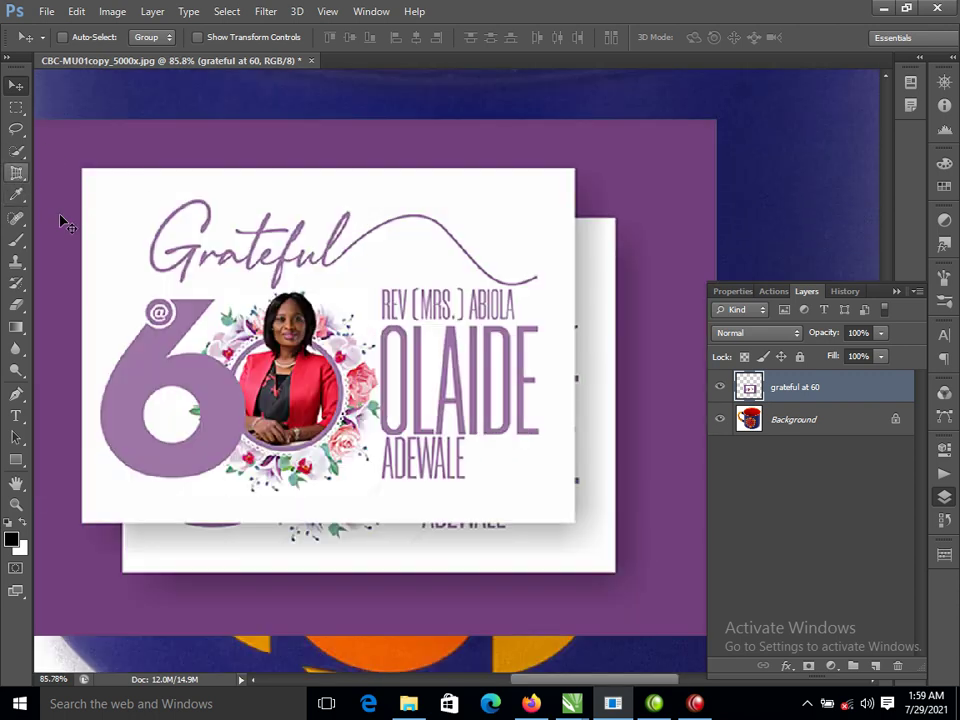
{"action": "left_click", "coordinate": [16, 107]}
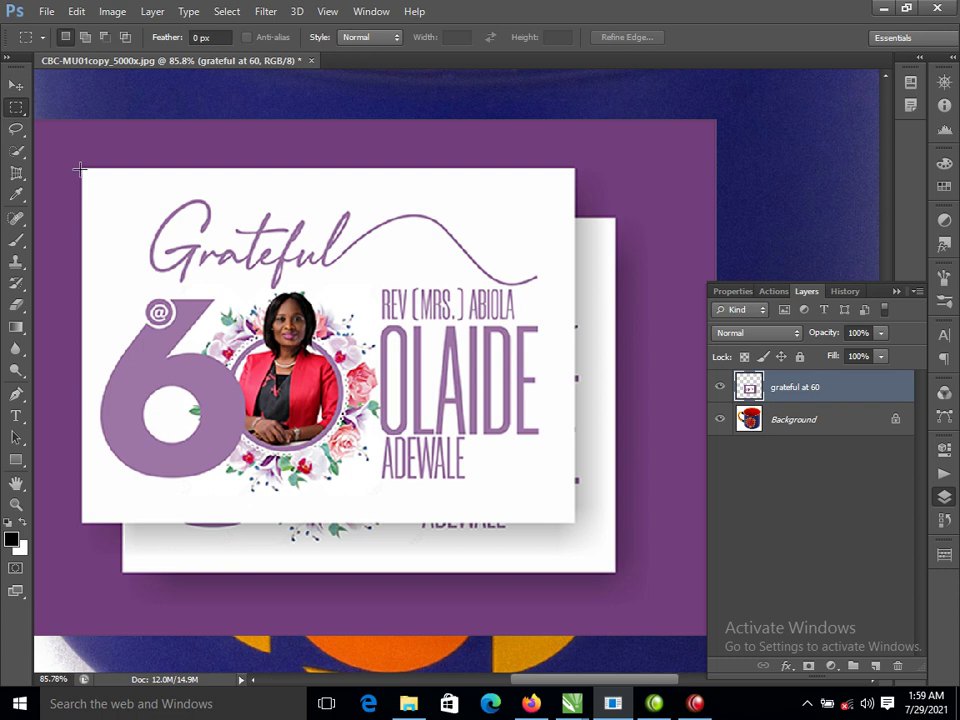
{"action": "left_click_drag", "start_coordinate": [80, 170], "coordinate": [574, 520]}
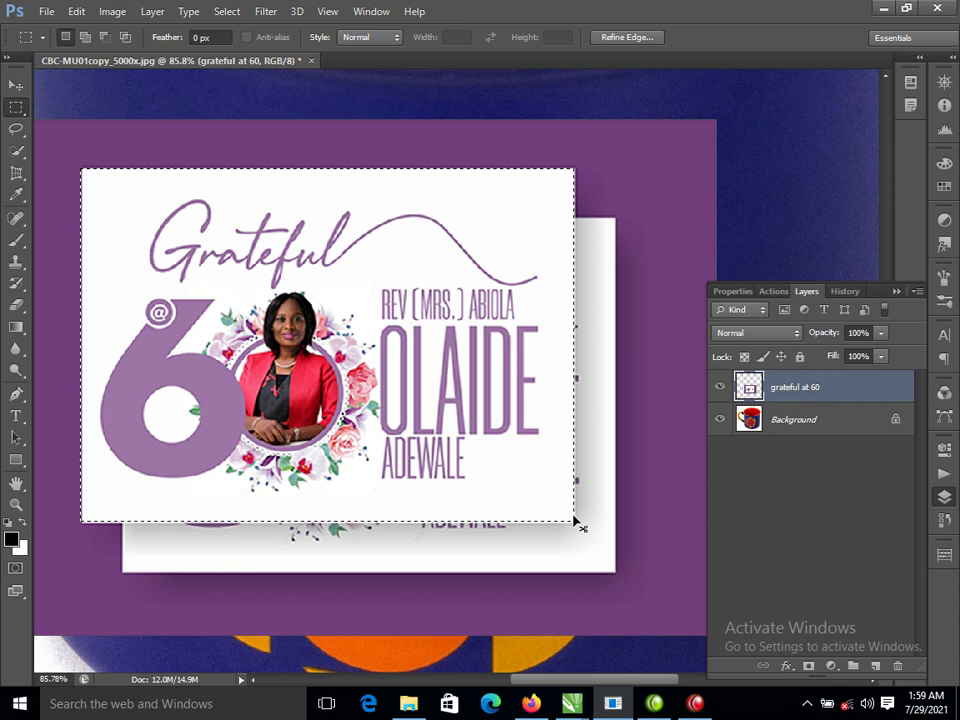
{"action": "key", "text": "ctrl+j"}
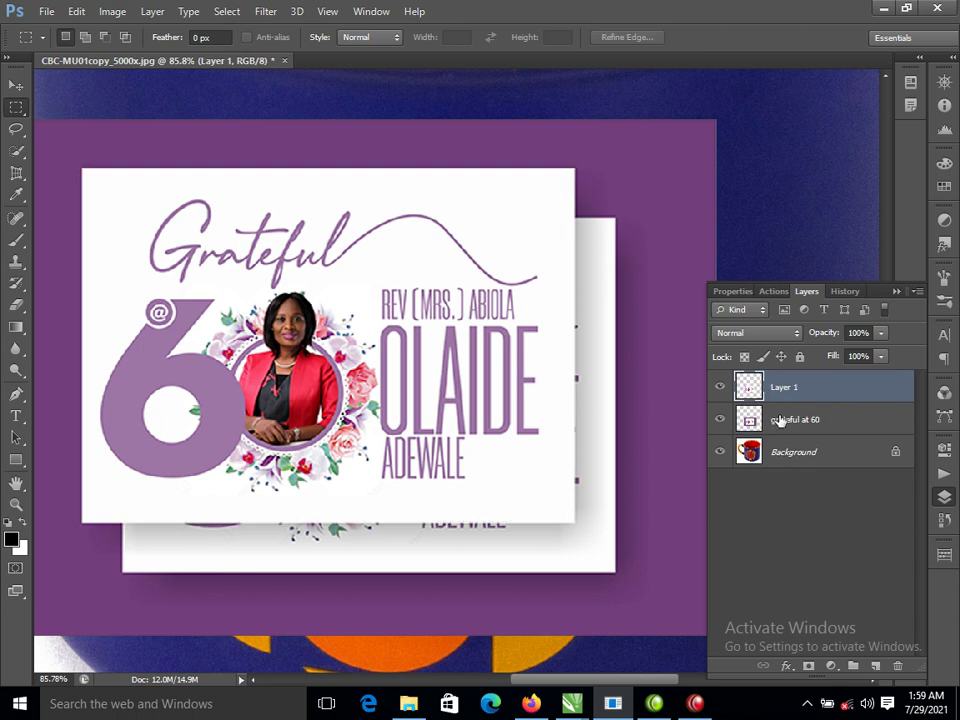
{"action": "left_click", "coordinate": [781, 420]}
{"action": "key", "text": "Delete"}
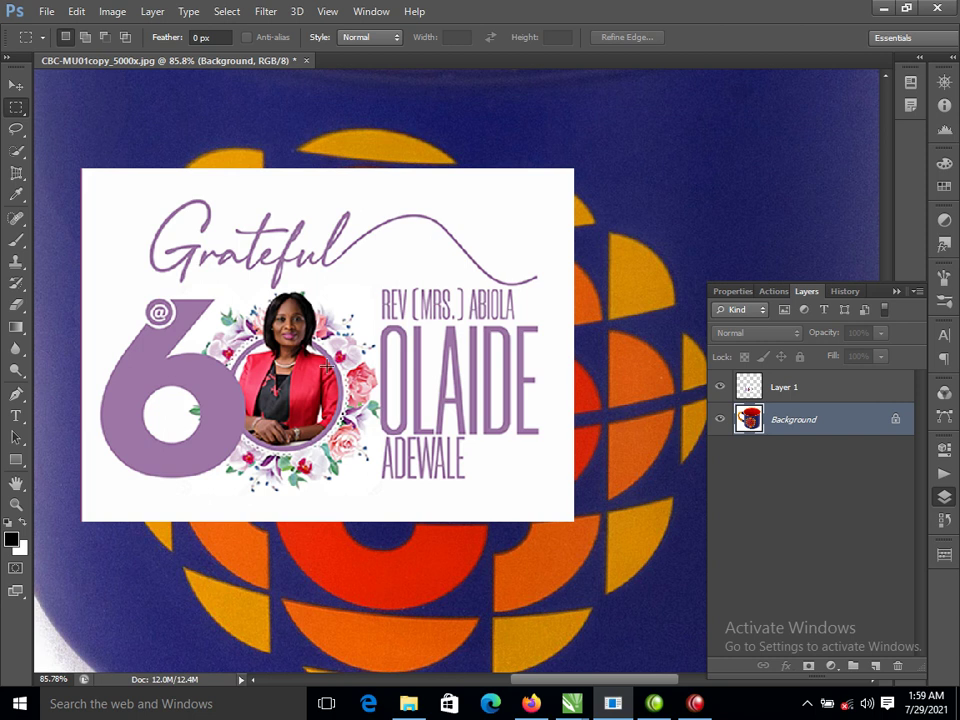
Make Layer 1 the active layer and fit the whole mug image on screen, ready for moving the card.
{"action": "right_click", "coordinate": [789, 390]}
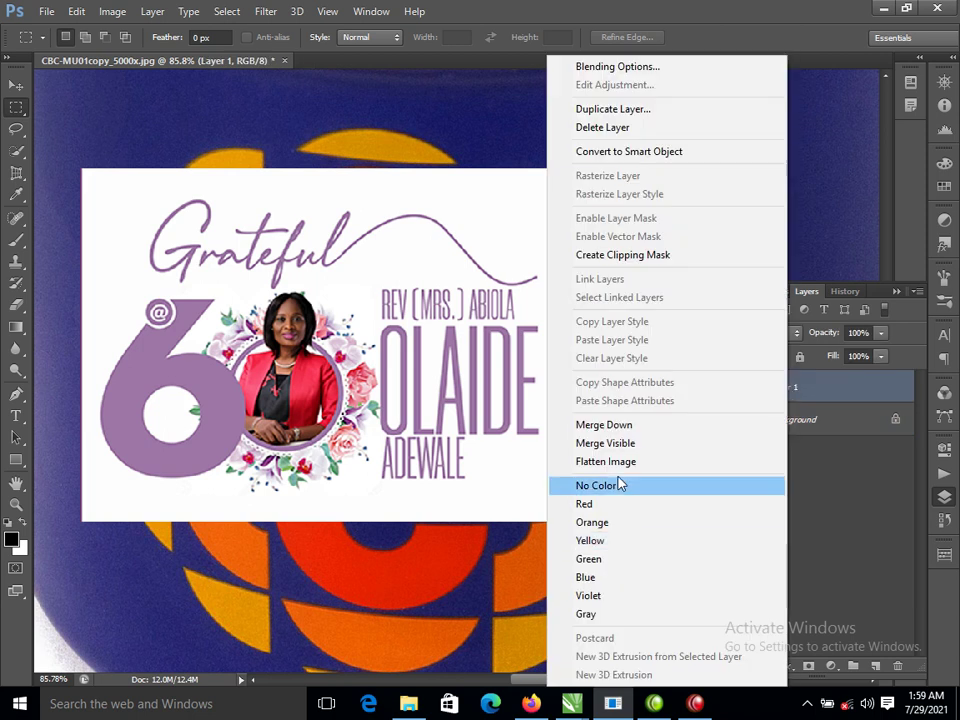
{"action": "left_click", "coordinate": [375, 218]}
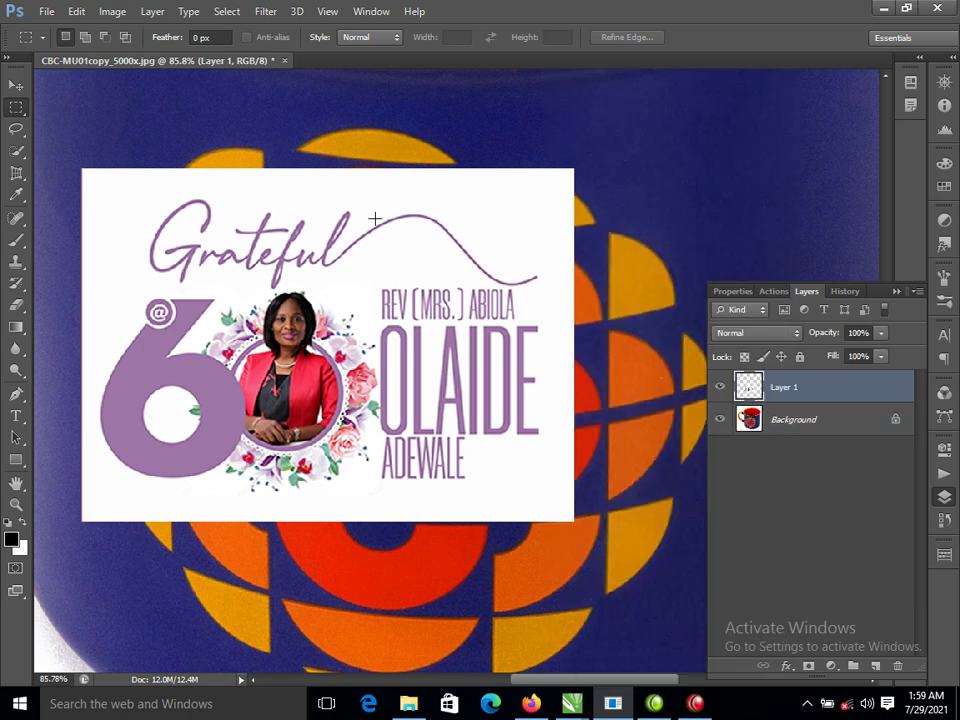
{"action": "right_click", "coordinate": [212, 202]}
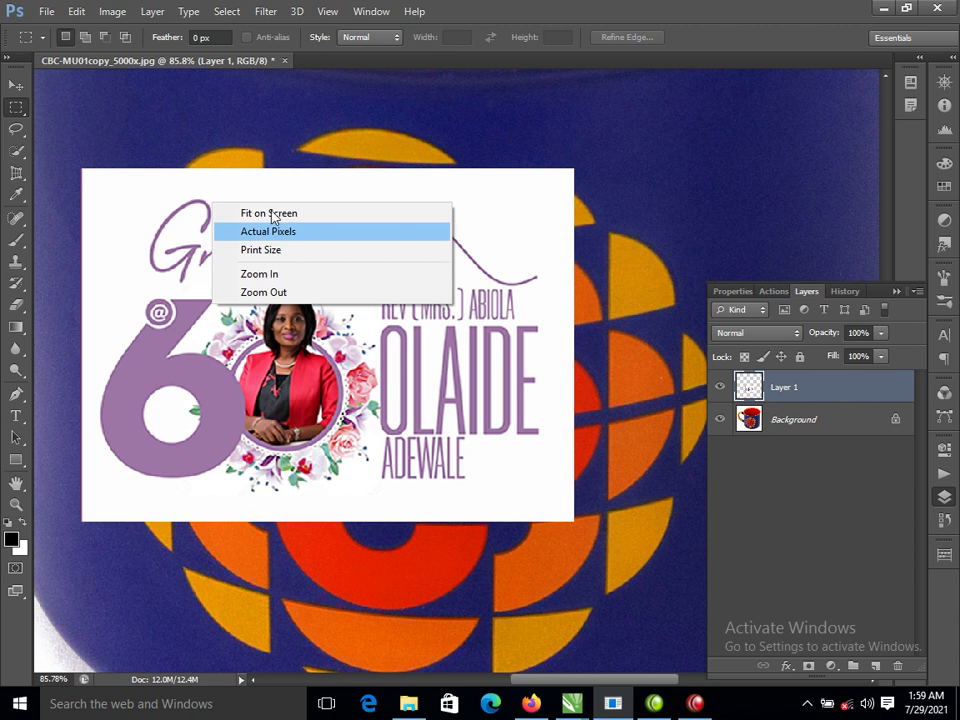
{"action": "left_click", "coordinate": [268, 212]}
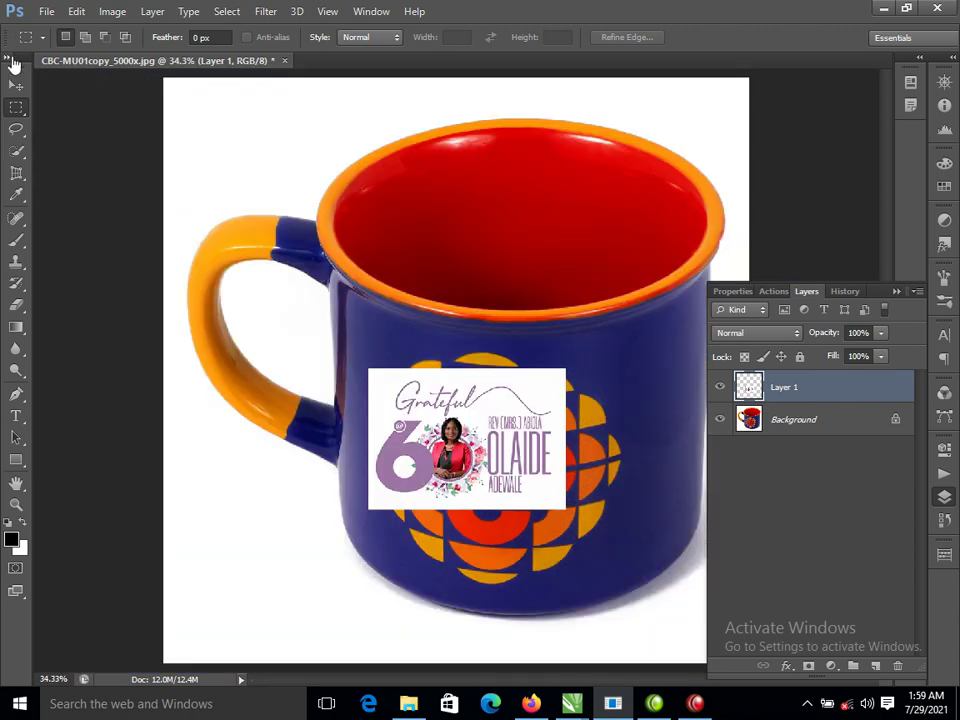
{"action": "left_click", "coordinate": [16, 85]}
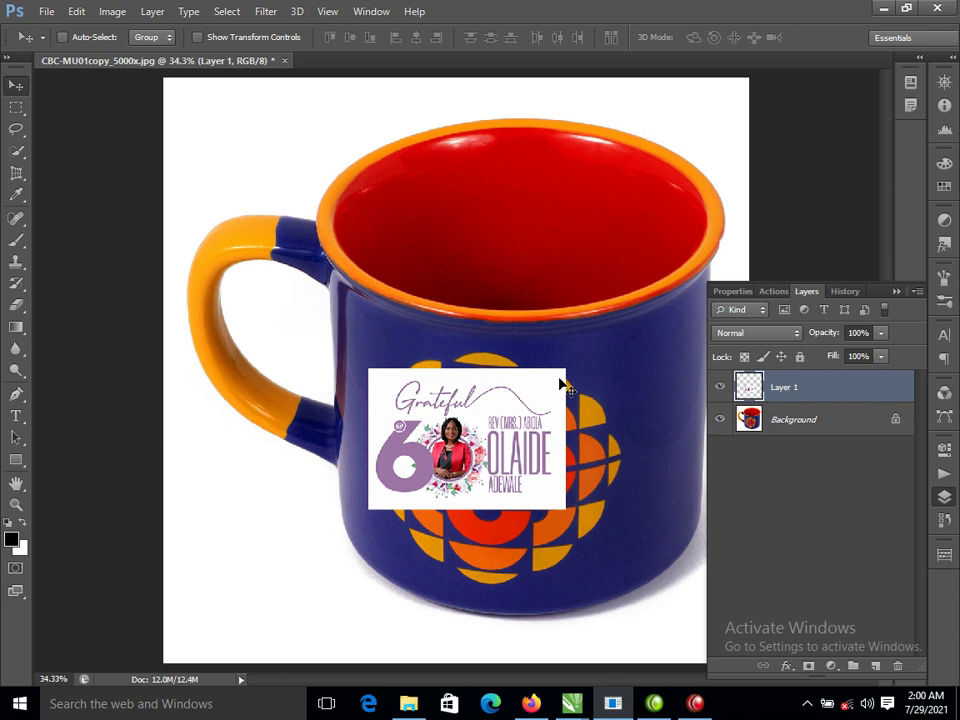
{"action": "right_click", "coordinate": [790, 388]}
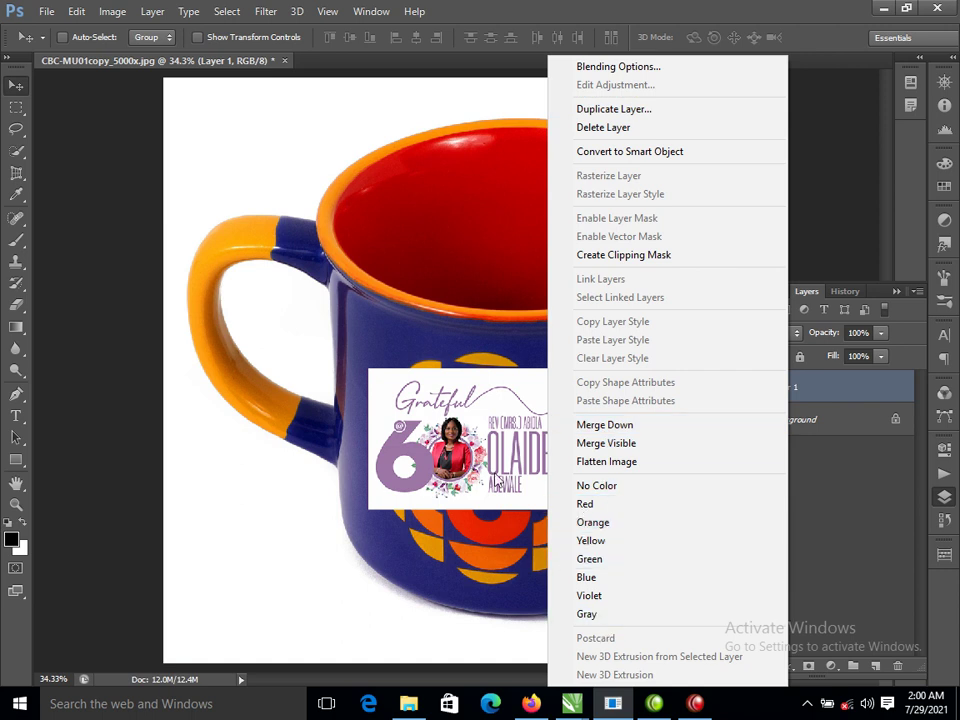
{"action": "left_click", "coordinate": [399, 444]}
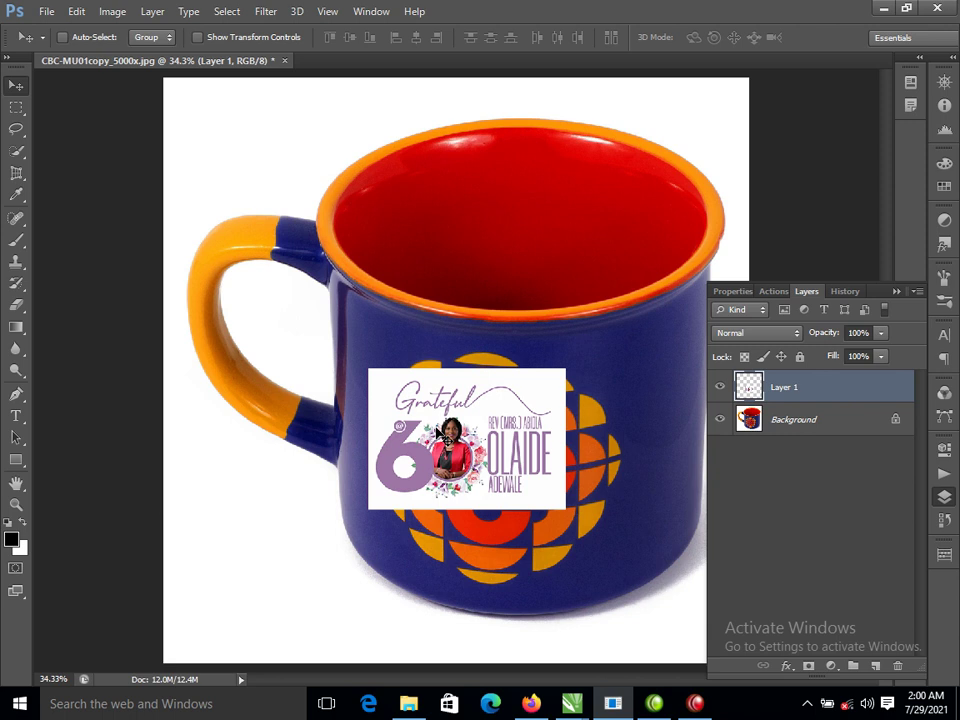
Warp Layer 1 by pulling the card's four corners out to the side edges of the mug, below the rim and above the base.
{"action": "key", "text": "ctrl+t"}
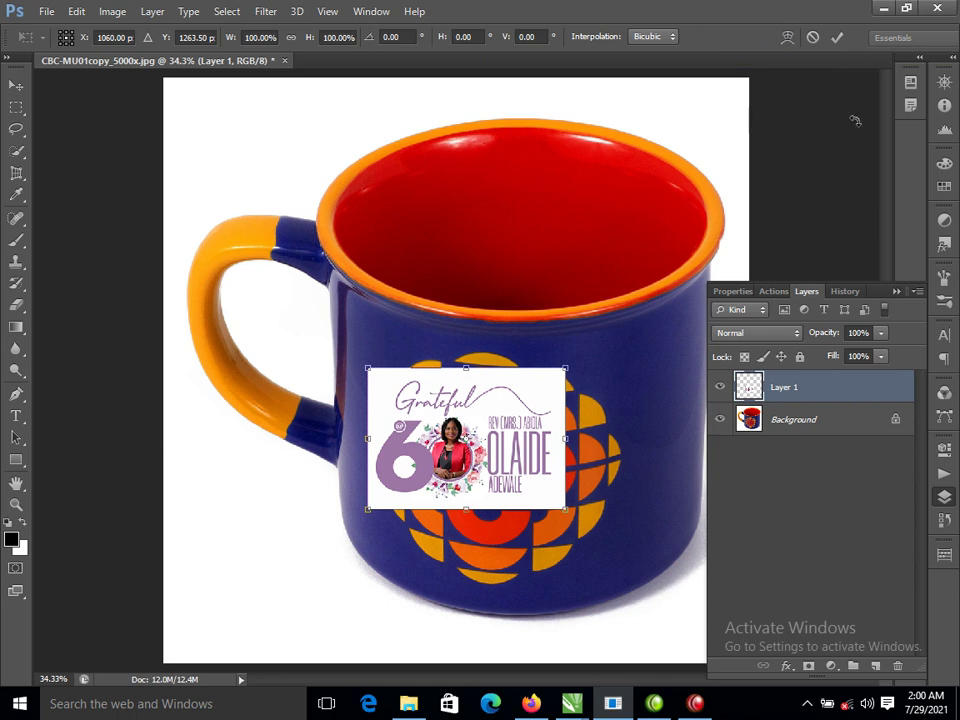
{"action": "left_click", "coordinate": [787, 37]}
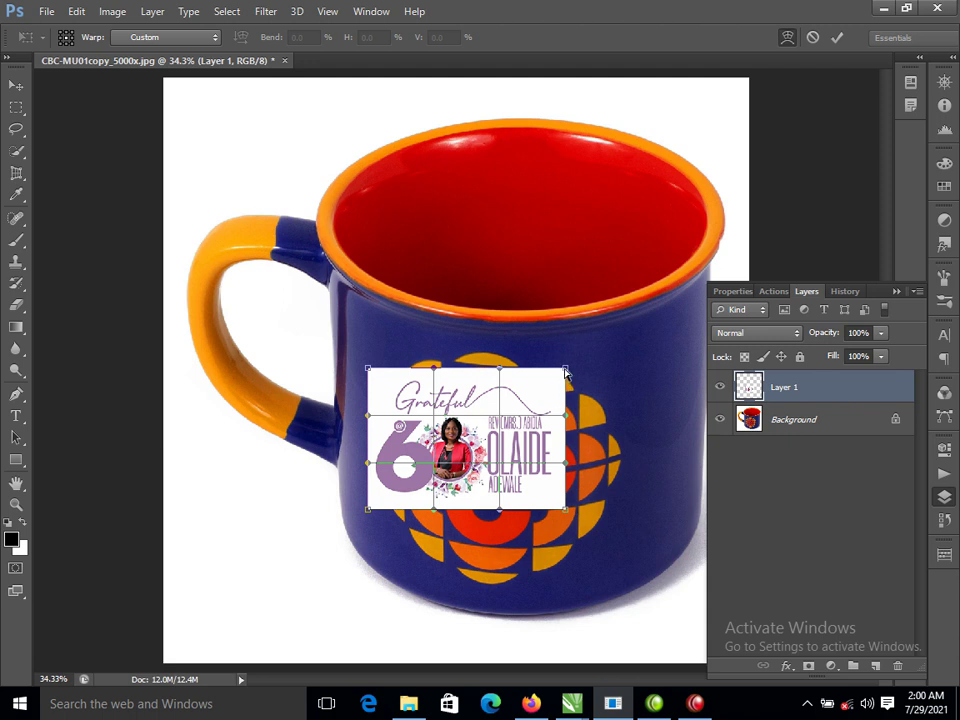
{"action": "left_click_drag", "start_coordinate": [566, 371], "coordinate": [697, 302]}
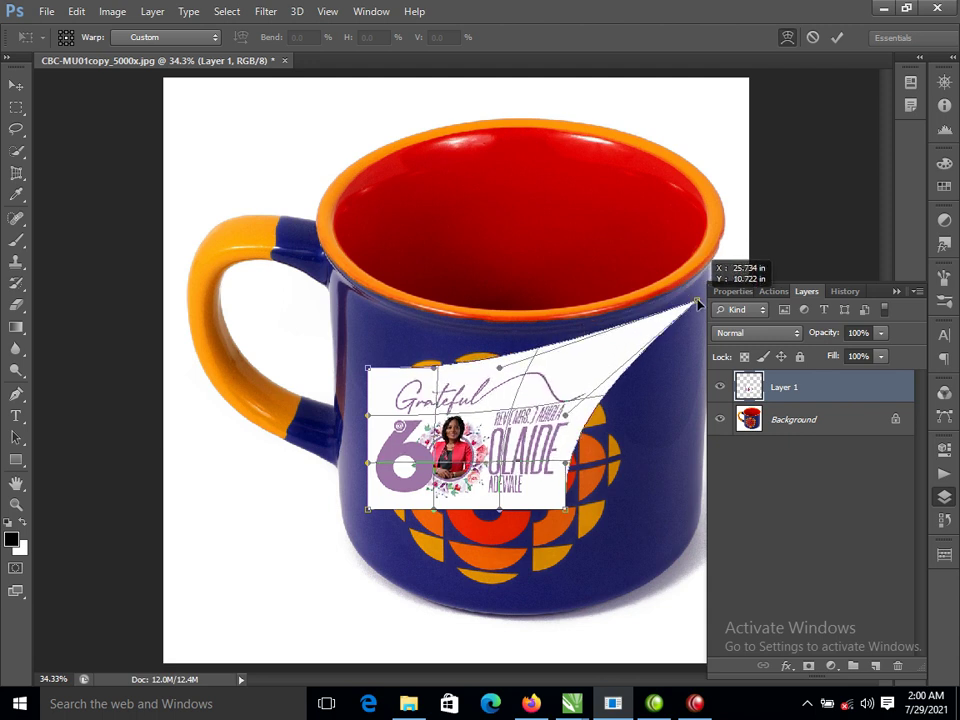
{"action": "left_click_drag", "start_coordinate": [369, 368], "coordinate": [365, 358]}
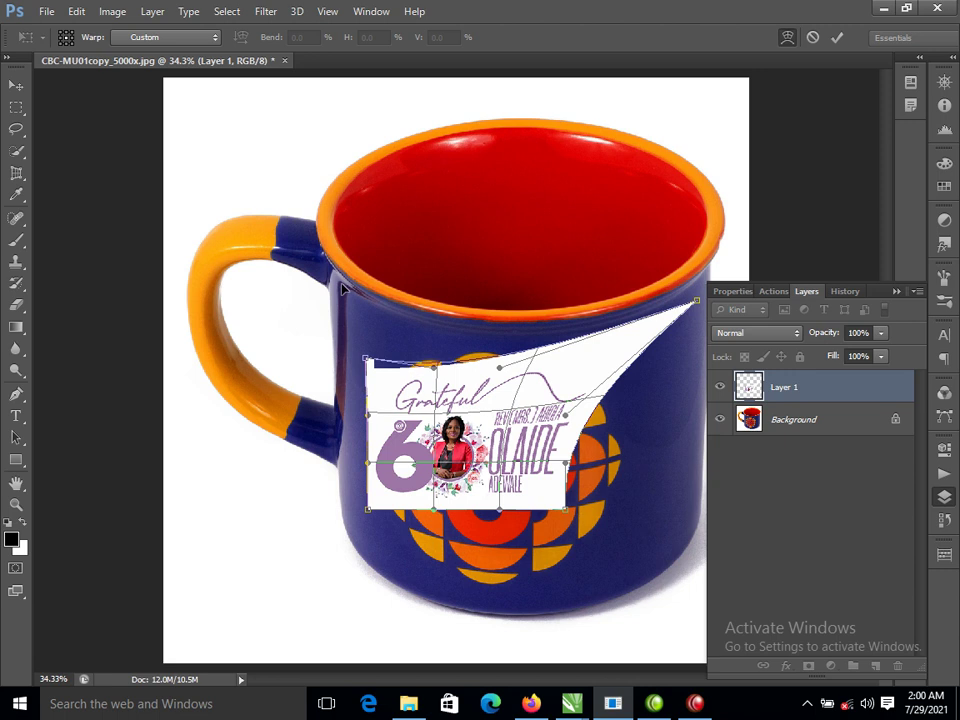
{"action": "left_click_drag", "start_coordinate": [341, 288], "coordinate": [342, 283]}
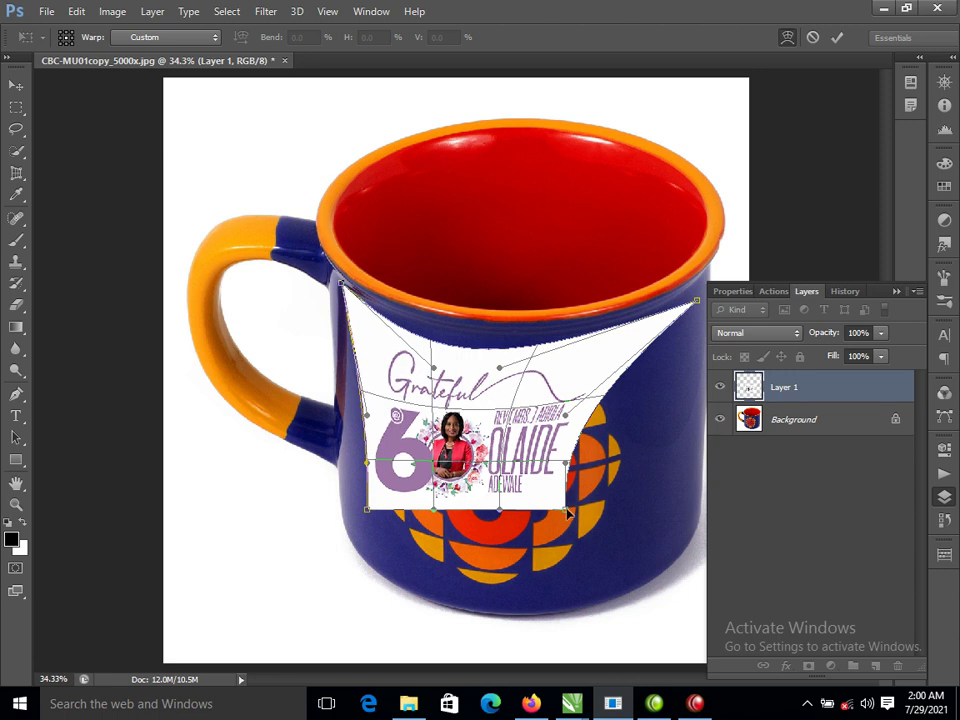
{"action": "left_click_drag", "start_coordinate": [567, 511], "coordinate": [700, 519]}
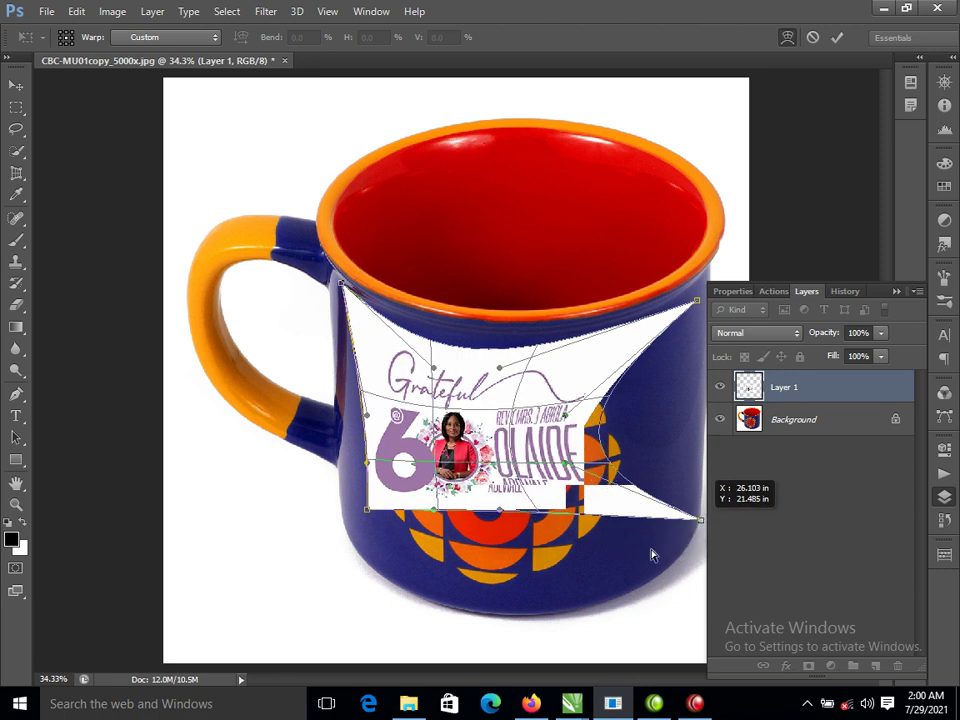
{"action": "left_click_drag", "start_coordinate": [368, 512], "coordinate": [344, 521]}
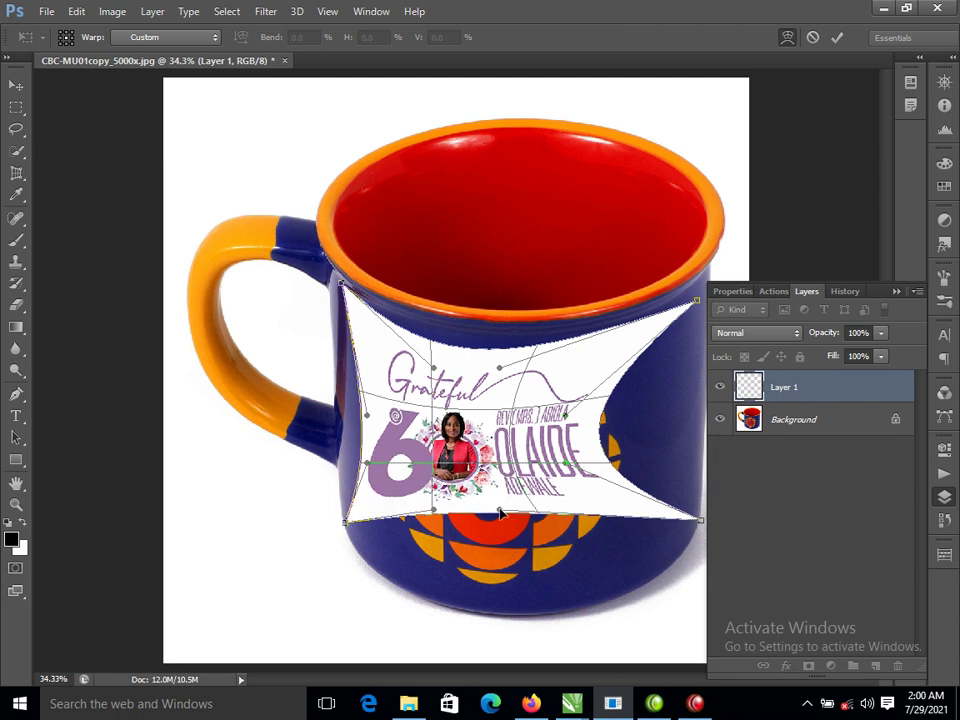
Bend the card's bottom edge downward to follow the mug's base and align its right edge with the mug's side.
{"action": "left_click_drag", "start_coordinate": [500, 513], "coordinate": [538, 650]}
{"action": "left_click_drag", "start_coordinate": [432, 517], "coordinate": [401, 596]}
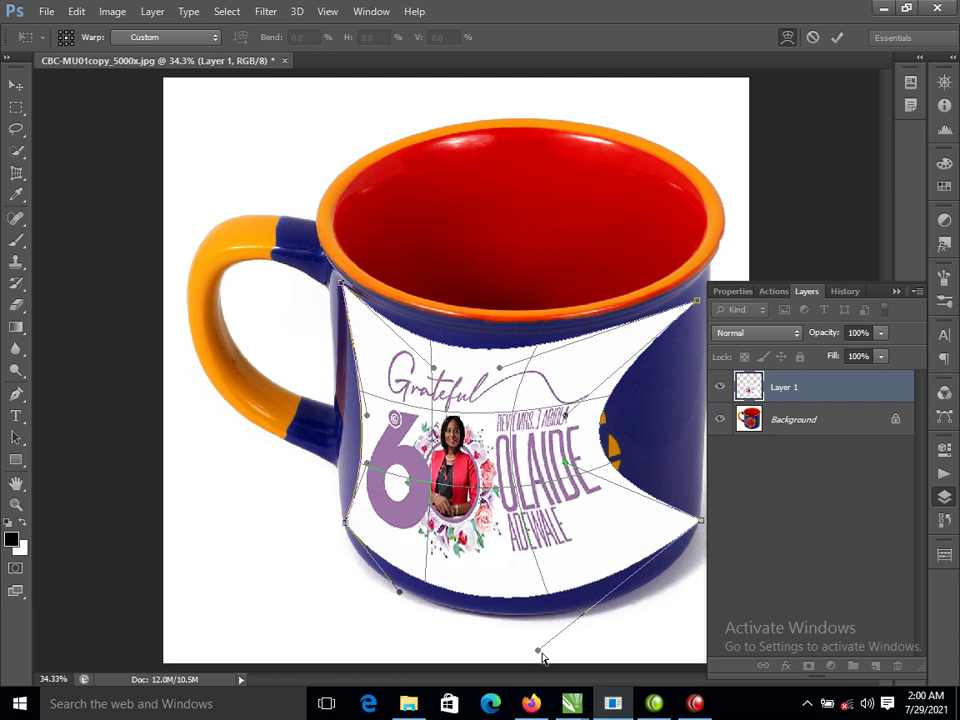
{"action": "left_click_drag", "start_coordinate": [540, 652], "coordinate": [631, 619]}
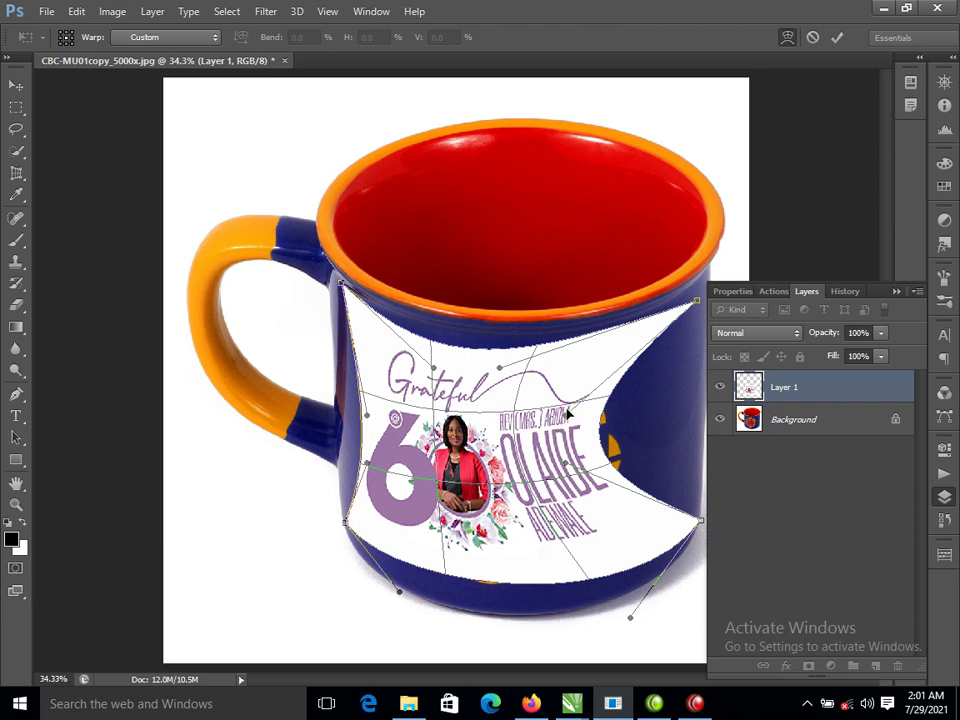
{"action": "left_click_drag", "start_coordinate": [566, 421], "coordinate": [697, 333]}
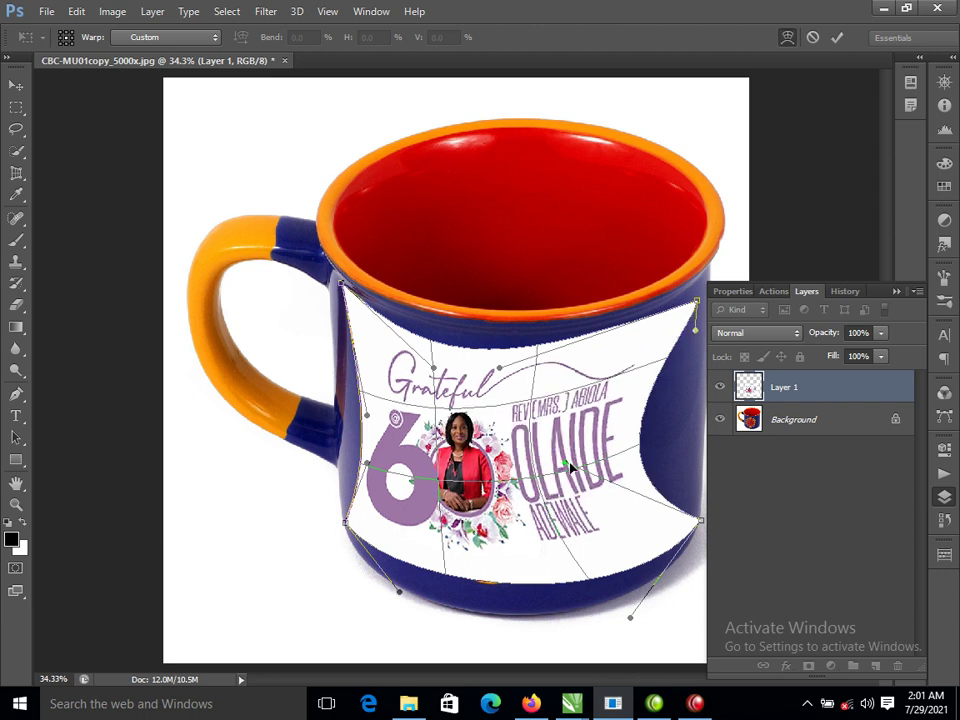
{"action": "left_click_drag", "start_coordinate": [582, 472], "coordinate": [697, 381]}
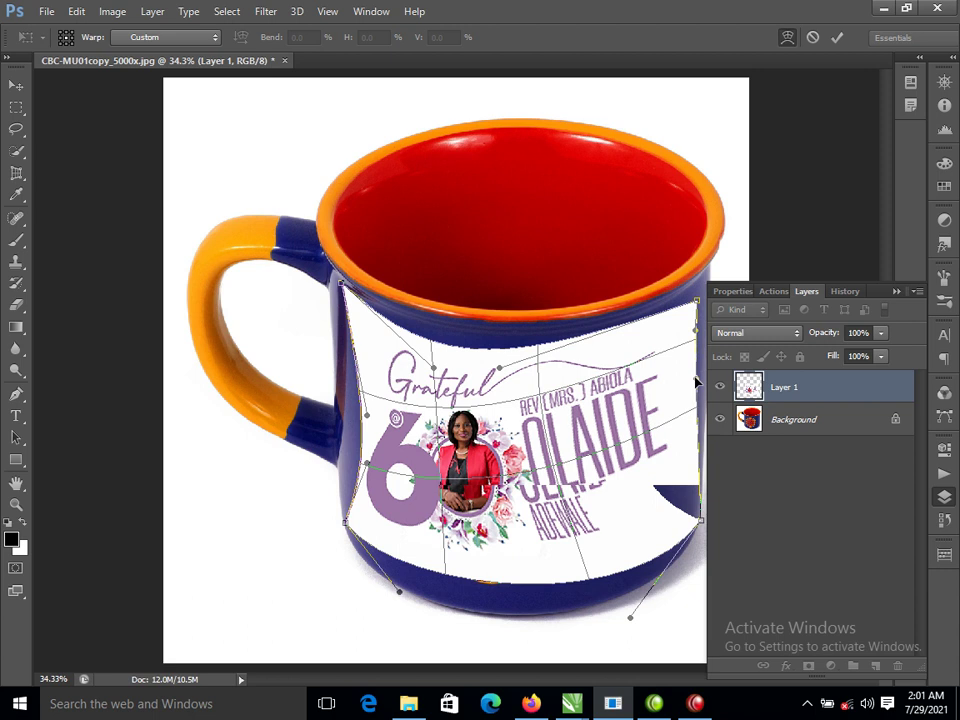
{"action": "key", "text": "ctrl+z"}
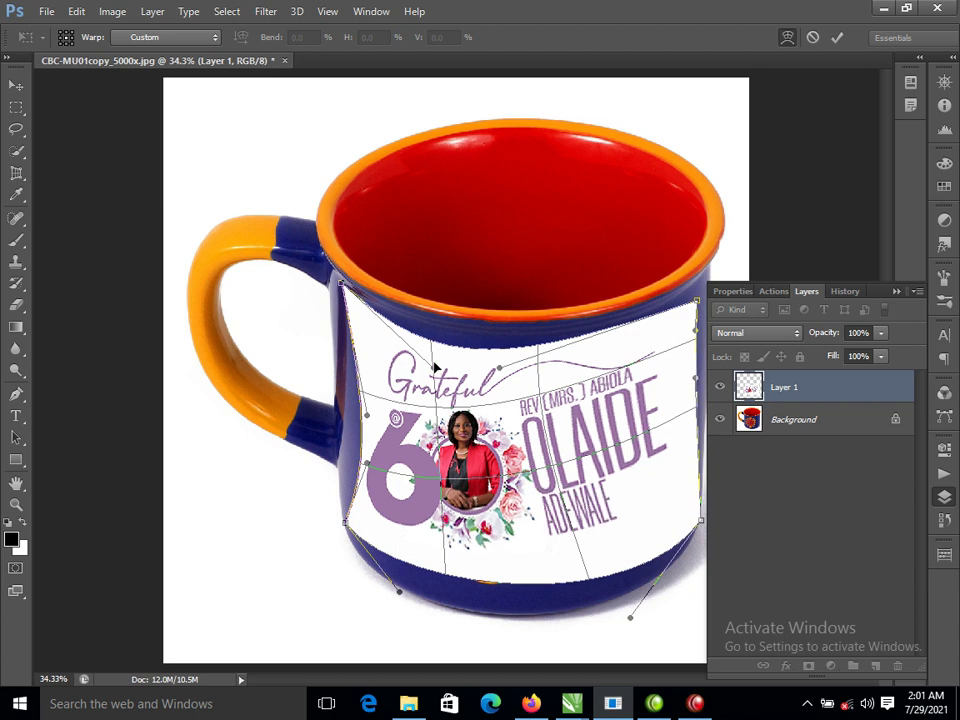
Curve the card's top edge along the mug's rim, raise its upper-right corner, and align its left edge with the mug's side.
{"action": "left_click_drag", "start_coordinate": [435, 369], "coordinate": [380, 335]}
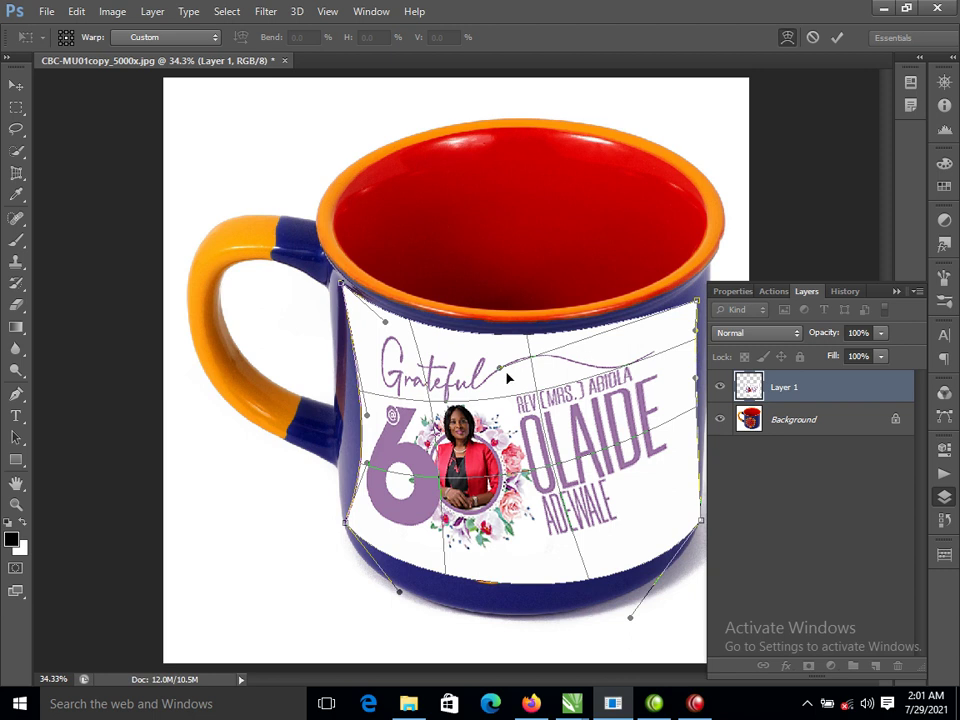
{"action": "left_click_drag", "start_coordinate": [502, 373], "coordinate": [556, 363]}
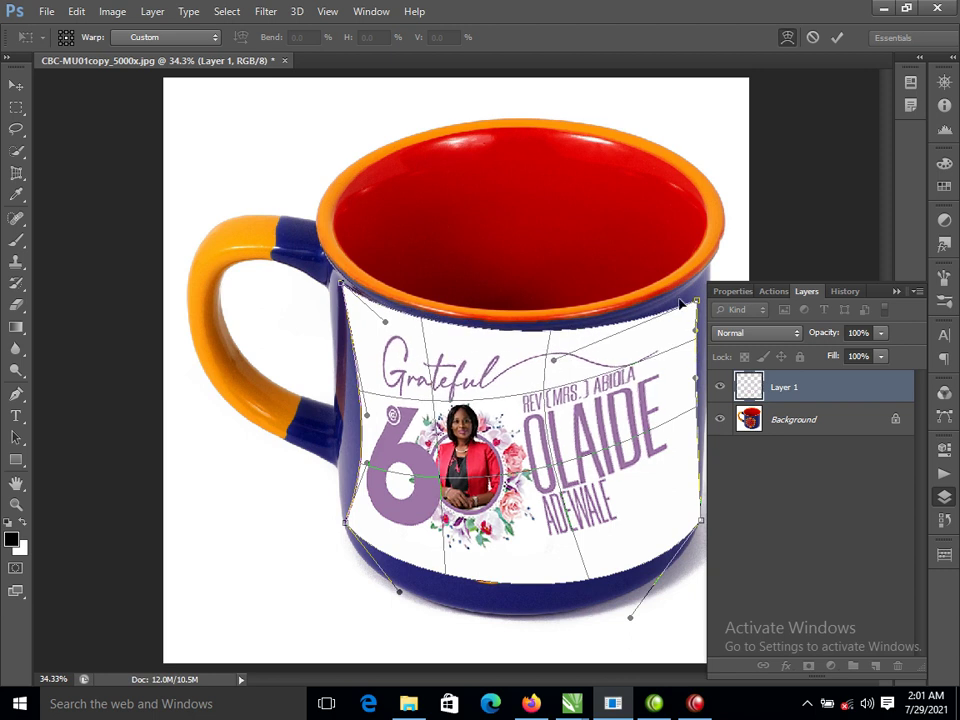
{"action": "left_click_drag", "start_coordinate": [697, 301], "coordinate": [707, 275]}
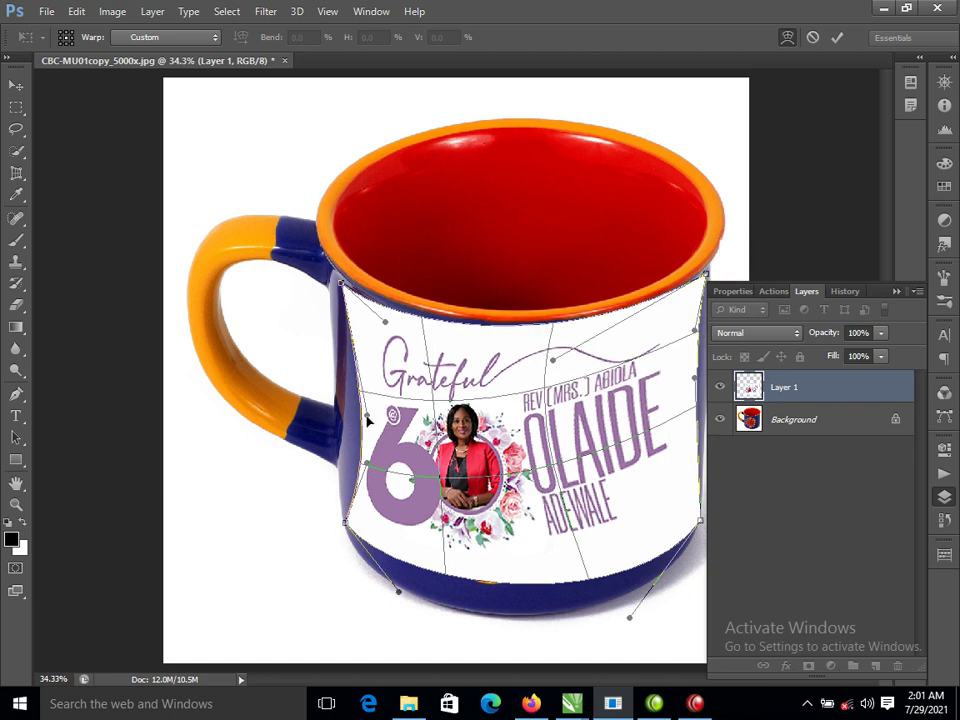
{"action": "left_click_drag", "start_coordinate": [365, 432], "coordinate": [340, 387]}
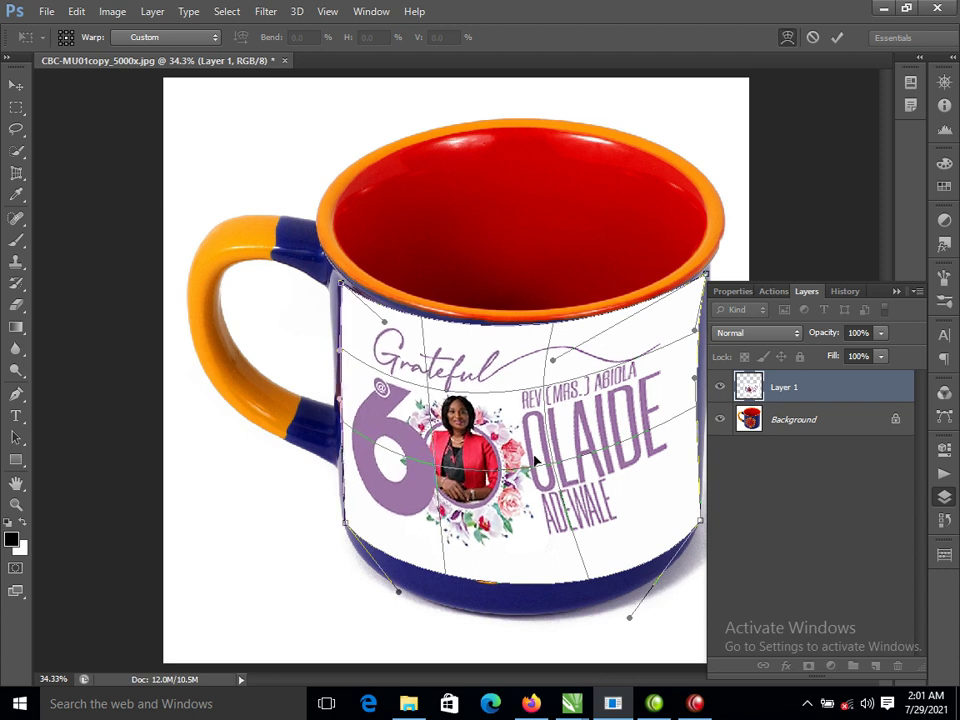
Shift the card's artwork toward the mug's right side and fit its right edge and upper-left corner to the mug's outline.
{"action": "left_click_drag", "start_coordinate": [554, 427], "coordinate": [570, 420]}
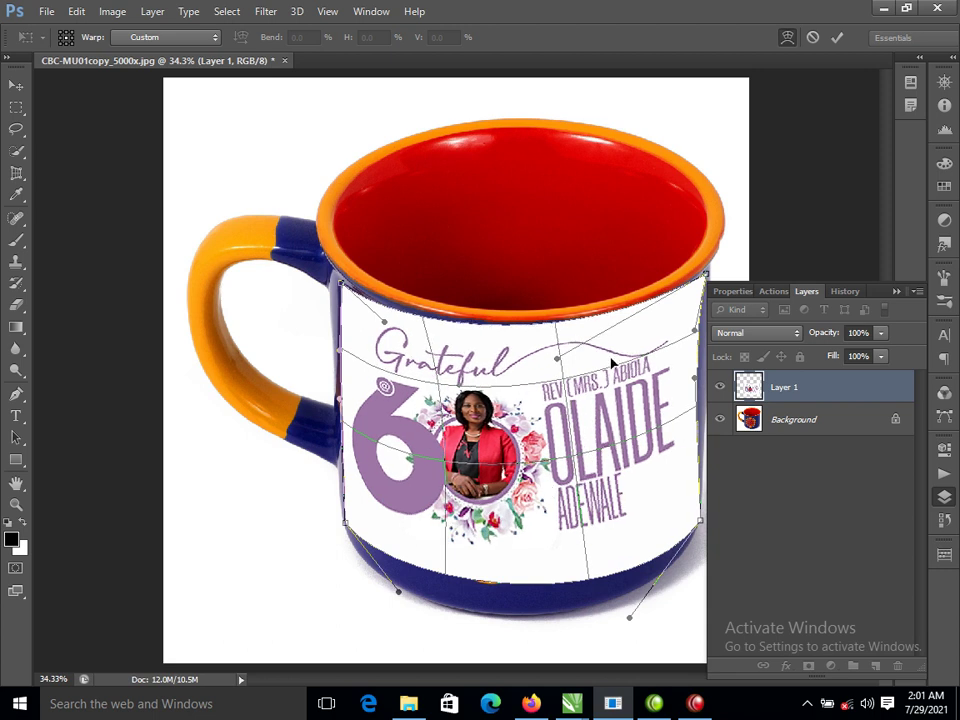
{"action": "left_click_drag", "start_coordinate": [559, 362], "coordinate": [606, 363]}
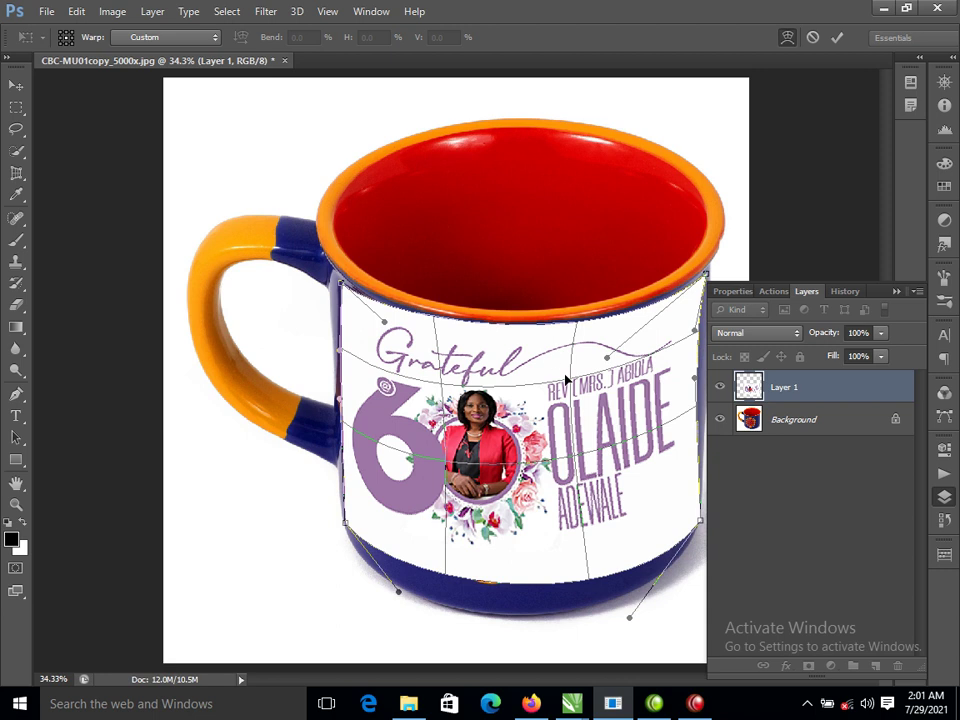
{"action": "left_click_drag", "start_coordinate": [573, 421], "coordinate": [588, 420]}
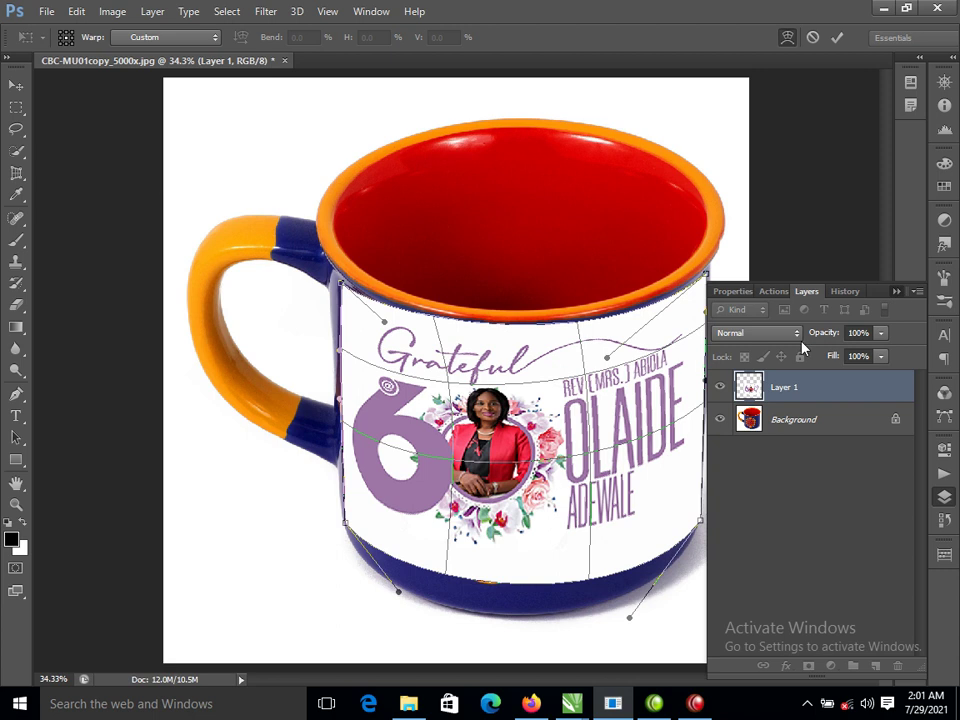
{"action": "left_click", "coordinate": [700, 382]}
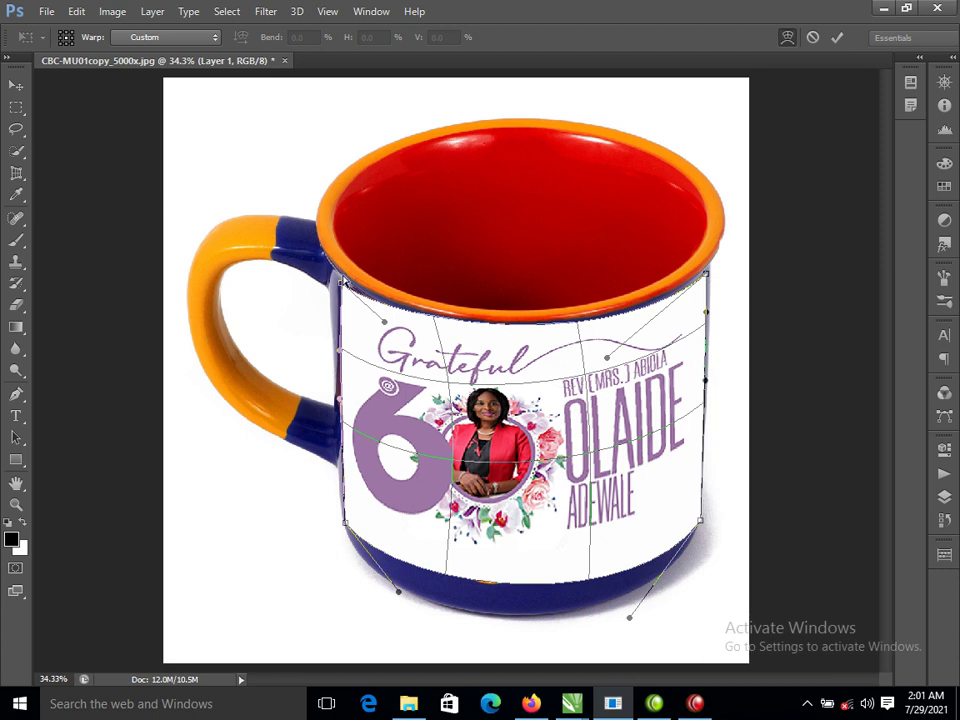
{"action": "left_click_drag", "start_coordinate": [340, 287], "coordinate": [333, 270]}
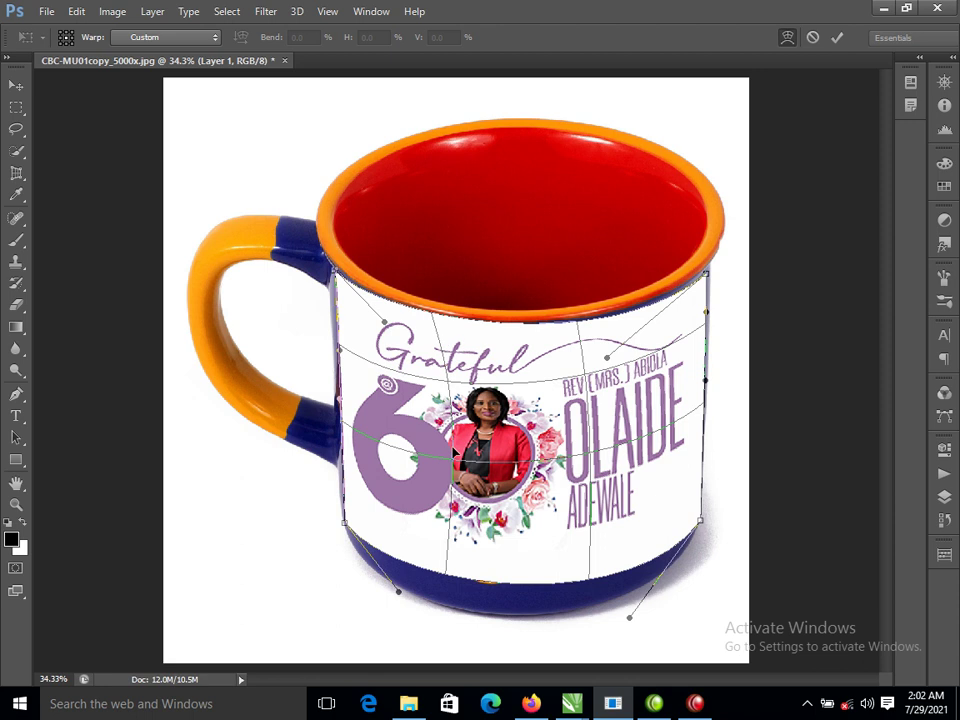
Nudge the warped artwork back slightly left and up, and reshape the card's top edge to curve just below the rim.
{"action": "left_click_drag", "start_coordinate": [445, 450], "coordinate": [483, 403]}
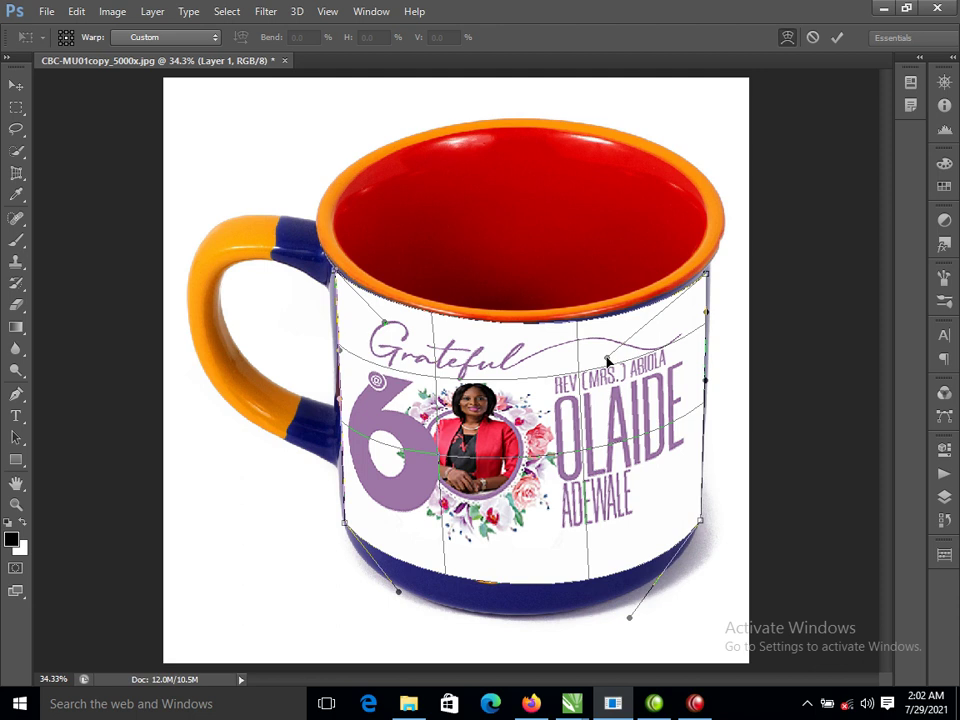
{"action": "left_click_drag", "start_coordinate": [608, 360], "coordinate": [630, 342]}
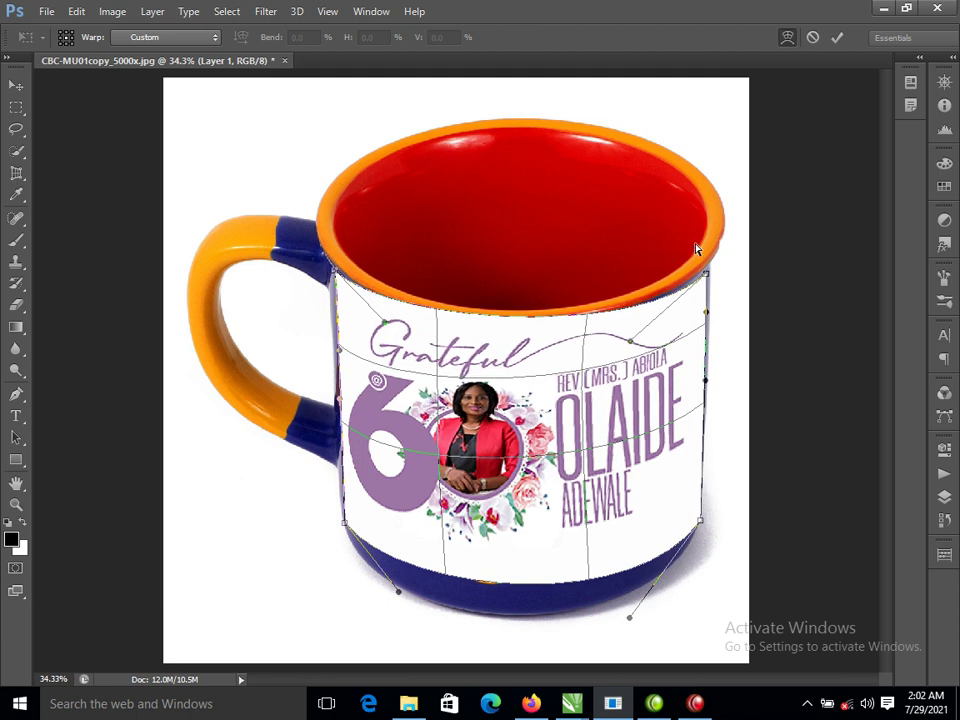
{"action": "left_click_drag", "start_coordinate": [474, 318], "coordinate": [470, 333]}
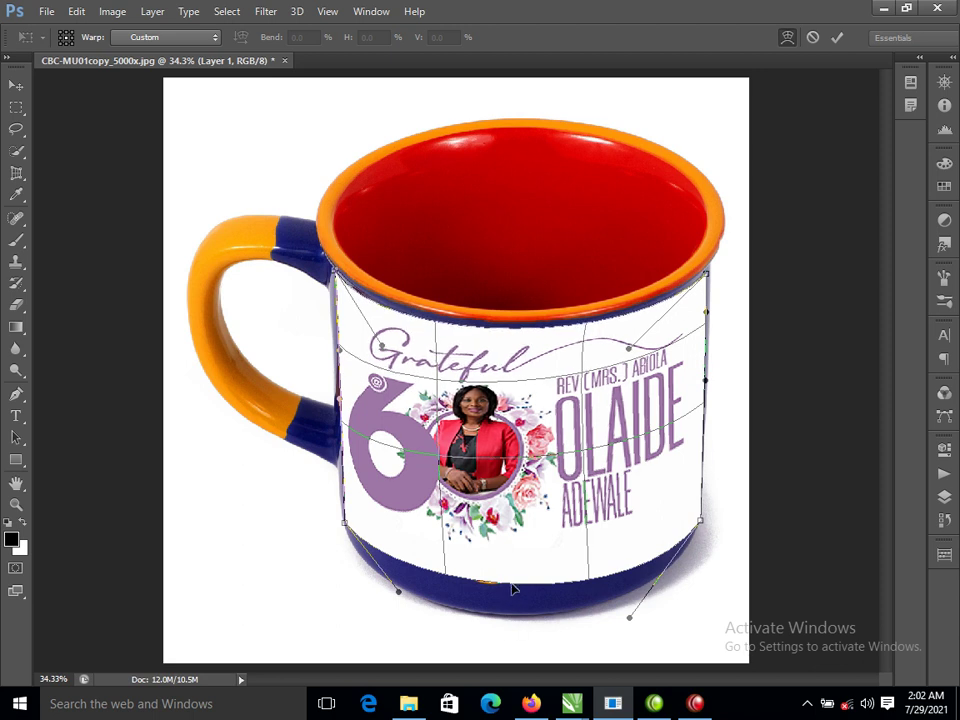
Stretch the card's bottom edge down close to the mug's base, bow the middle of the artwork downward, and apply the warp.
{"action": "left_click_drag", "start_coordinate": [505, 600], "coordinate": [504, 612]}
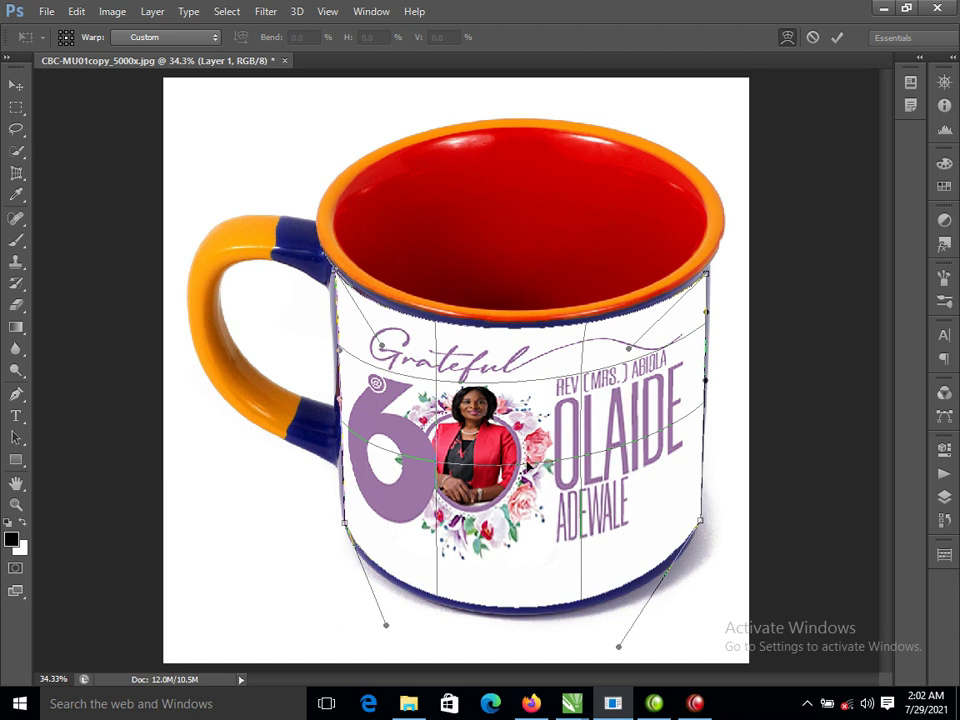
{"action": "left_click_drag", "start_coordinate": [530, 470], "coordinate": [531, 514]}
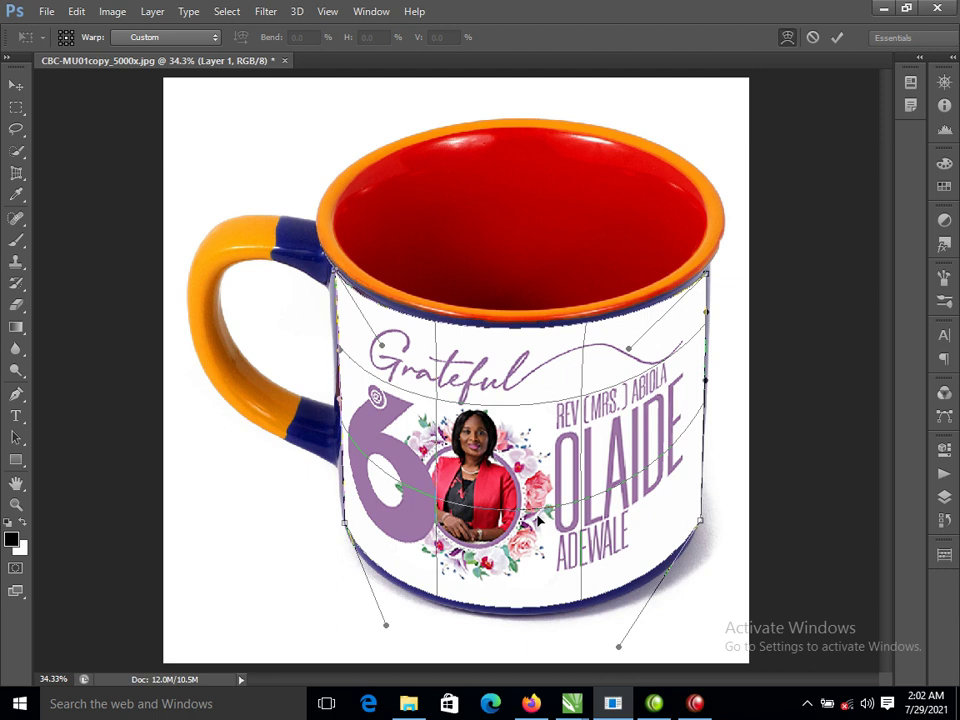
{"action": "left_click_drag", "start_coordinate": [537, 512], "coordinate": [537, 515]}
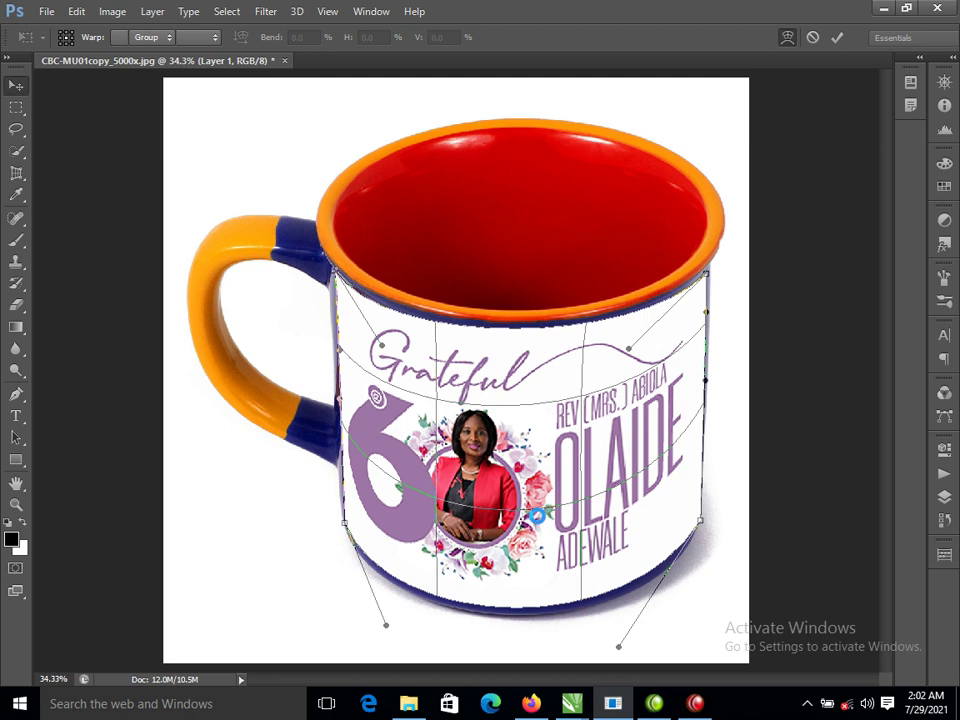
{"action": "key", "text": "Return"}
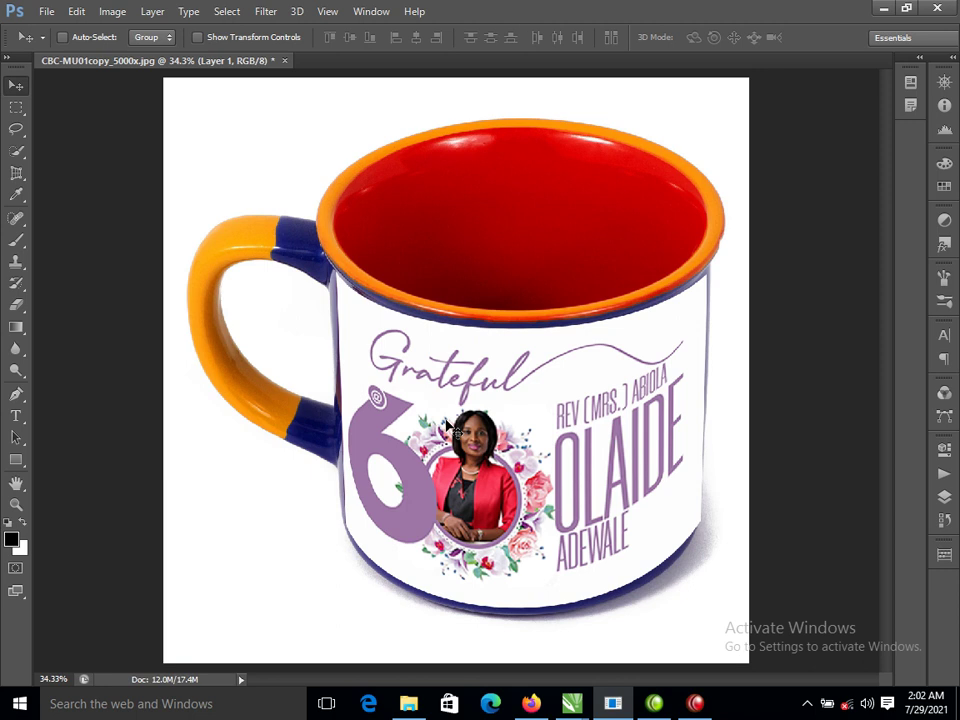
Compare the finished mockup with the original mug by deleting Layer 1 and undoing the deletion.
{"action": "key", "text": "ctrl+minus"}
{"action": "key", "text": "ctrl+minus"}
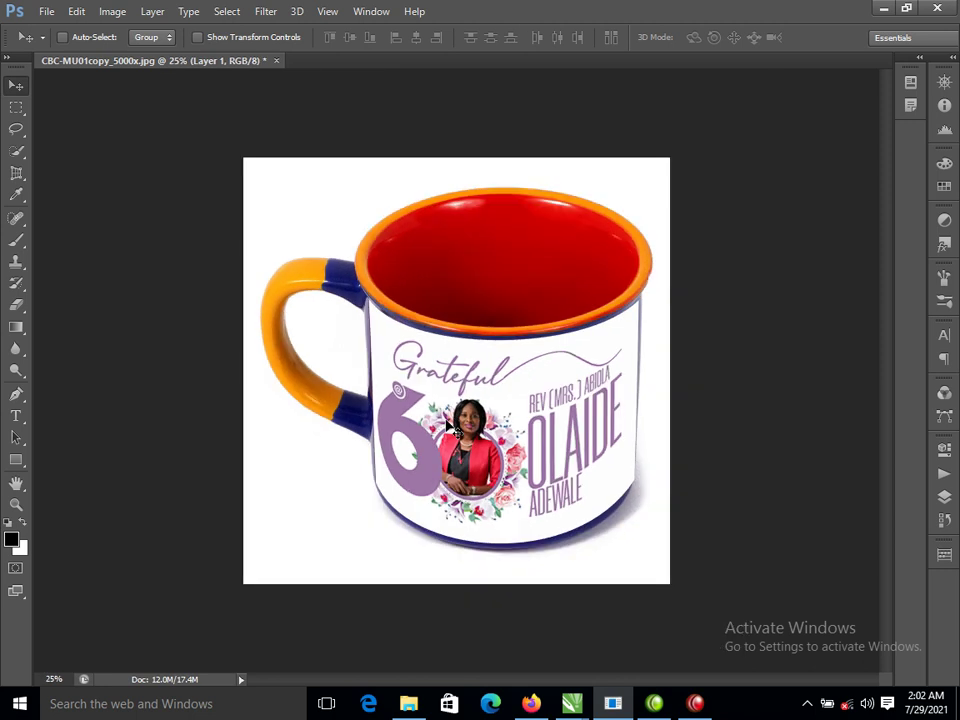
{"action": "key", "text": "ctrl+minus"}
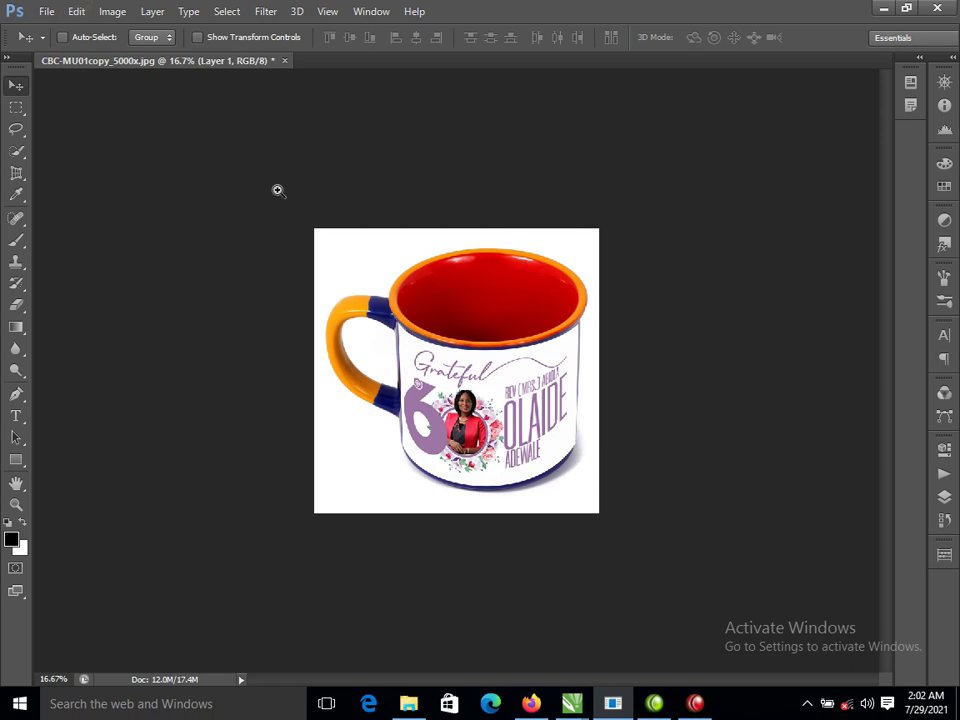
{"action": "left_click_drag", "start_coordinate": [276, 189], "coordinate": [709, 563]}
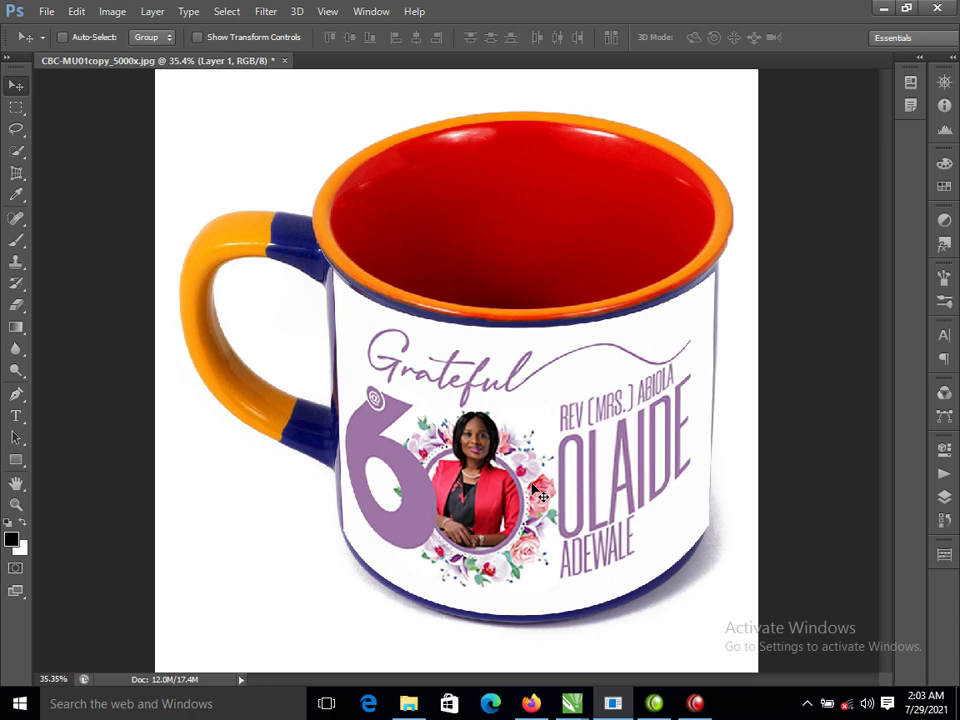
{"action": "key", "text": "Delete"}
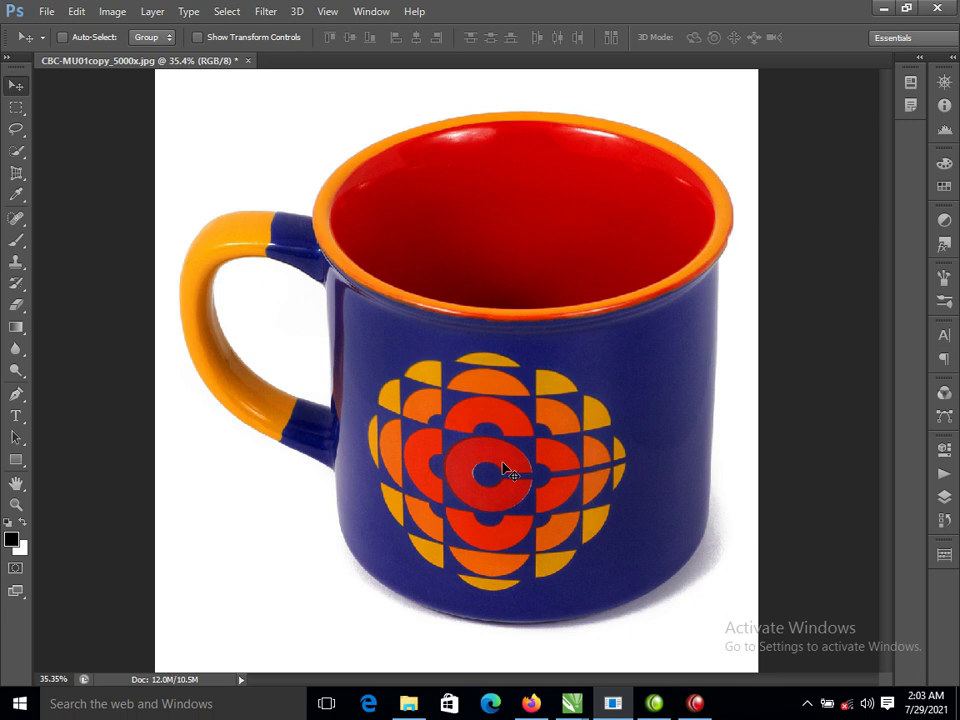
{"action": "key", "text": "ctrl+z"}
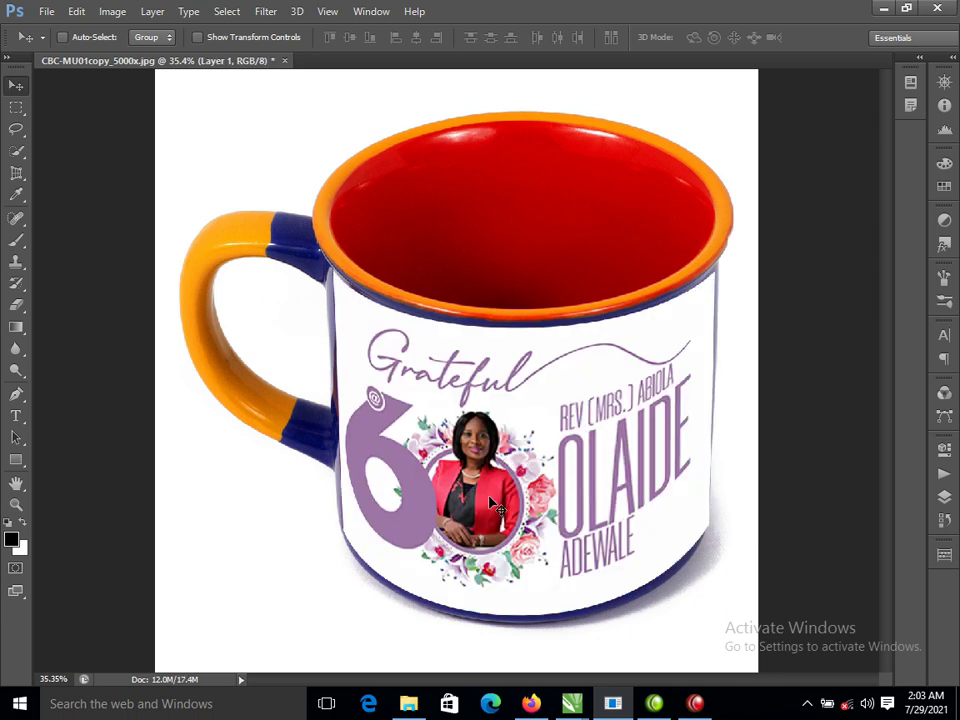